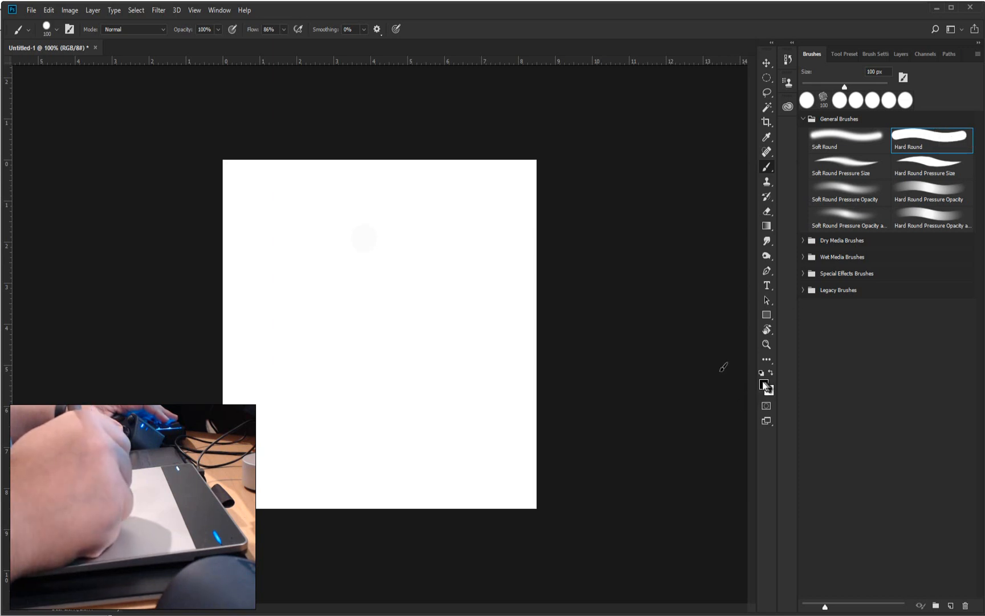
Paint five thick vertical black strokes side by side across the canvas with the 100 px Hard Round brush.
drag(259, 194, 277, 415)
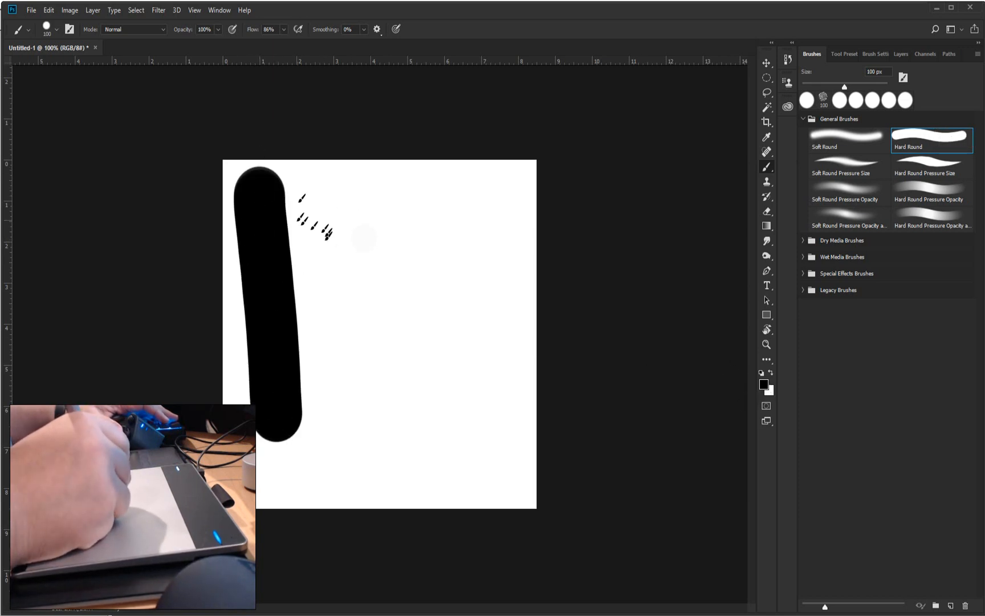
drag(306, 191, 325, 382)
drag(360, 207, 370, 393)
drag(405, 210, 417, 394)
drag(457, 212, 469, 399)
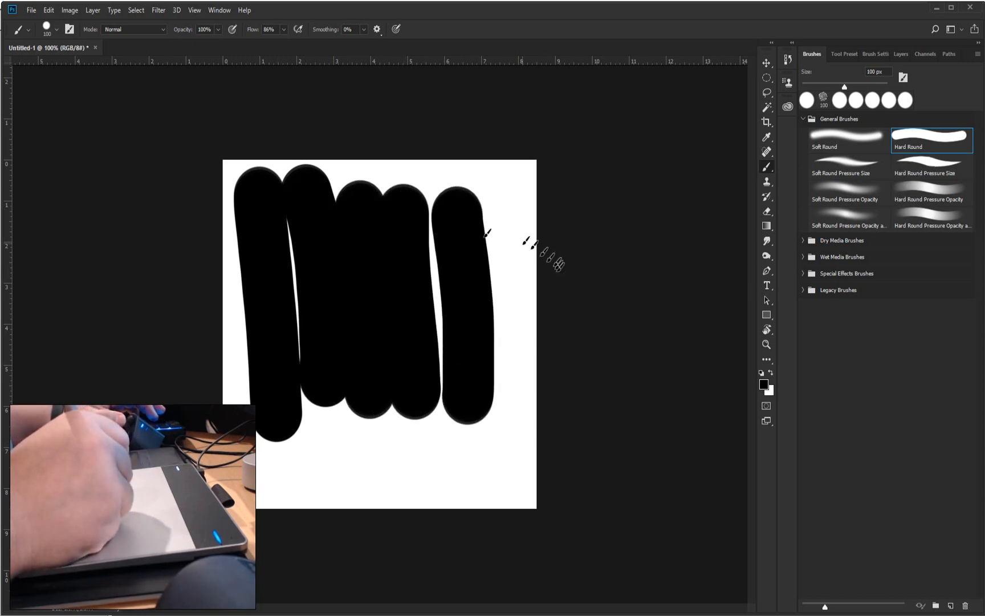
Show the Brush Settings and undo the five thick strokes to leave the canvas blank.
click(873, 54)
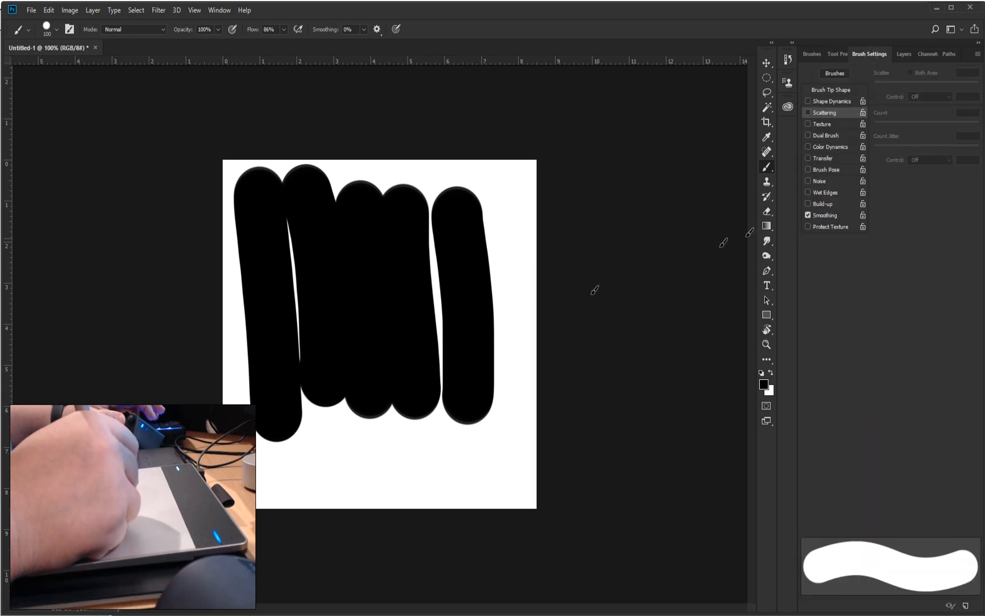
key(ctrl+z)
key(ctrl+z)
key(ctrl+z)
key(ctrl+z)
key(ctrl+z)
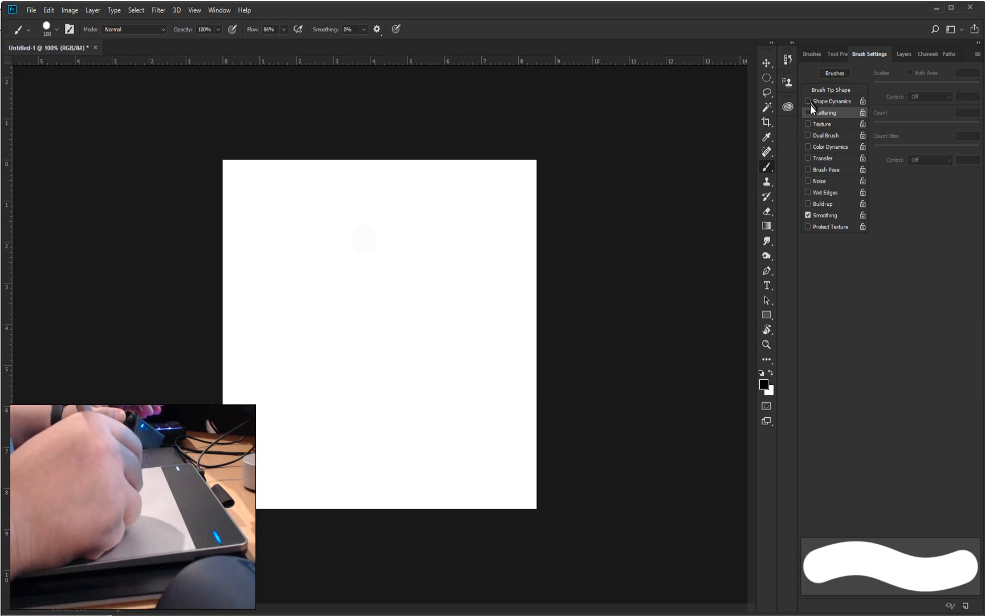
Enable Shape Dynamics for the brush and set the Size Jitter control to Pen Pressure.
click(825, 101)
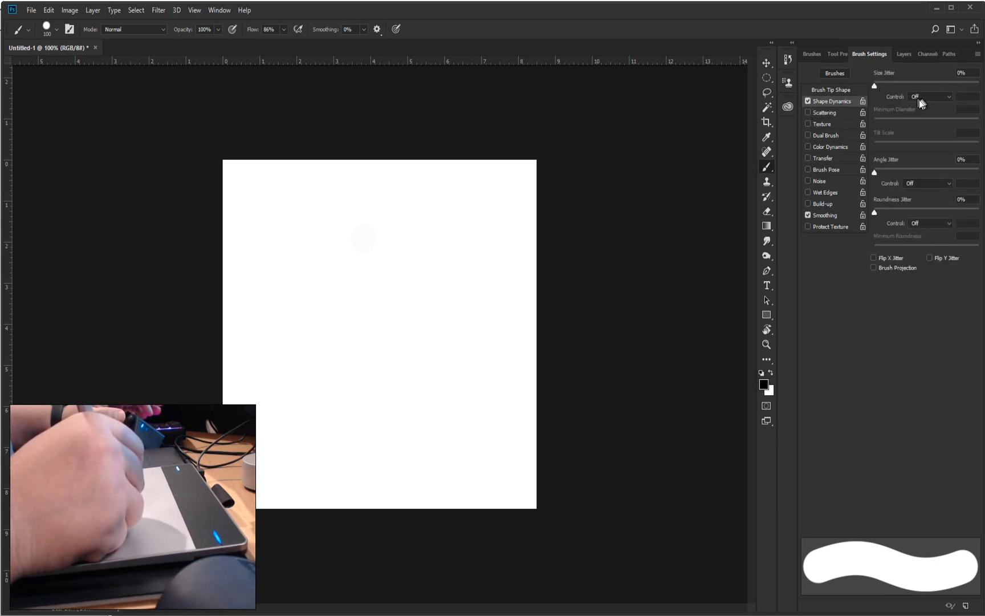
click(941, 99)
click(942, 120)
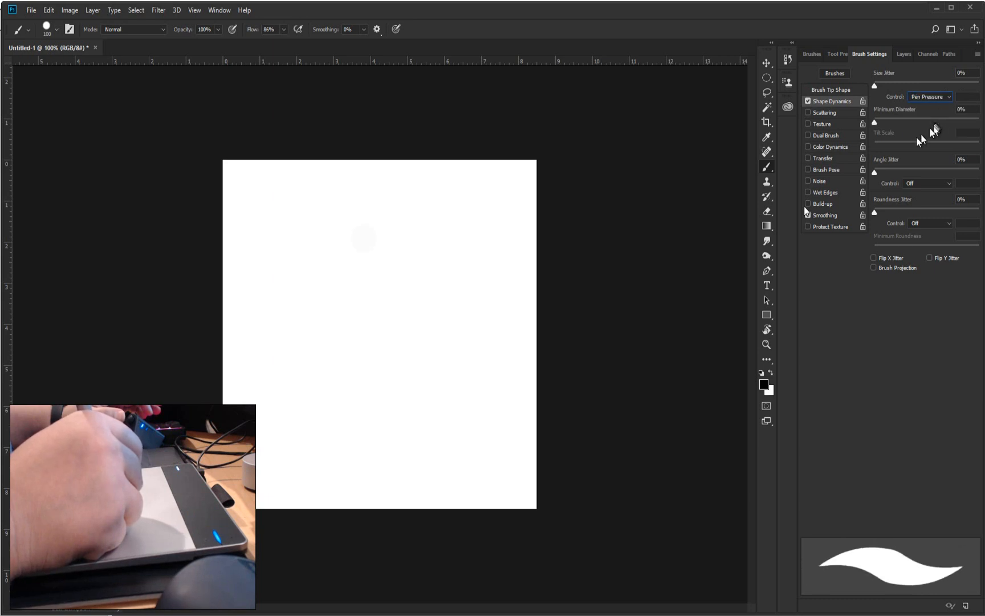
Paint thick and thin black test strokes across the canvas with varying pen pressure, undoing the last one.
drag(254, 191, 266, 387)
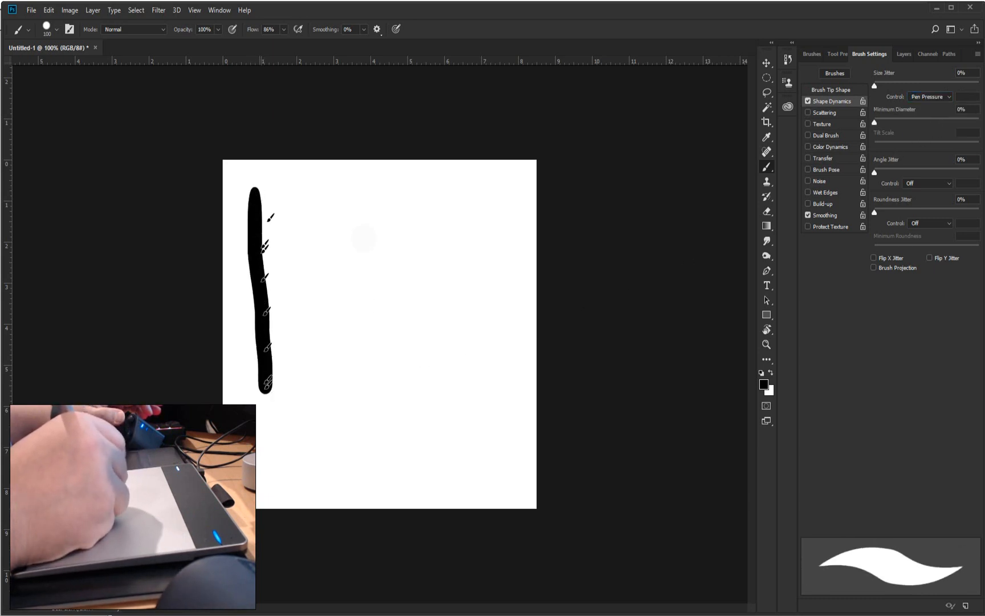
drag(285, 244, 291, 330)
mouse_move(305, 273)
mouse_down()
mouse_move(302, 351)
mouse_move(316, 362)
mouse_move(335, 353)
mouse_up()
drag(329, 192, 360, 392)
drag(360, 220, 396, 419)
drag(397, 209, 433, 368)
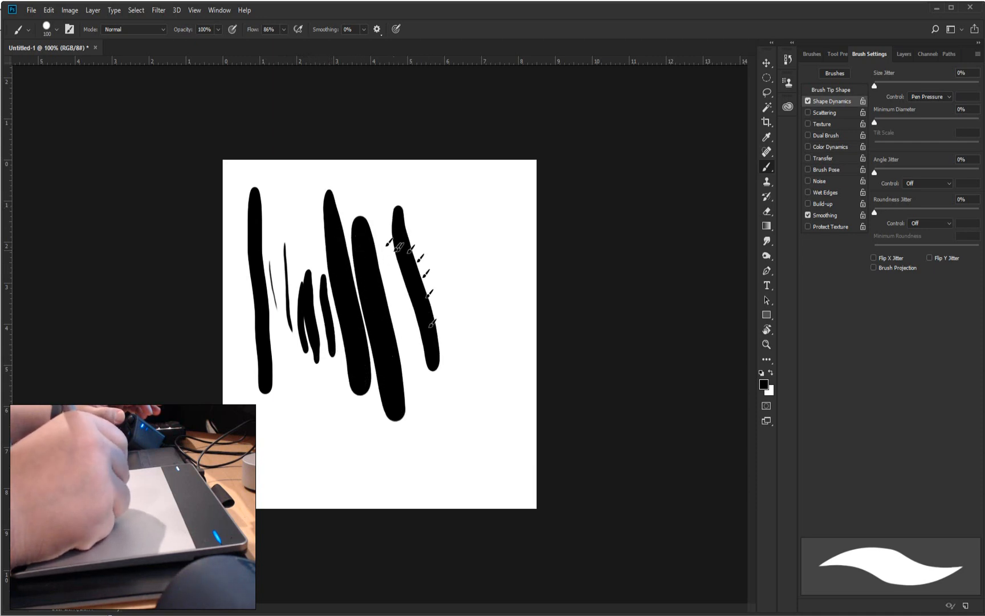
mouse_move(372, 173)
mouse_down()
mouse_move(476, 244)
mouse_move(495, 297)
mouse_move(479, 316)
mouse_up()
mouse_move(436, 278)
mouse_down()
mouse_move(474, 345)
mouse_move(461, 457)
mouse_up()
drag(482, 186, 511, 342)
drag(506, 374, 522, 402)
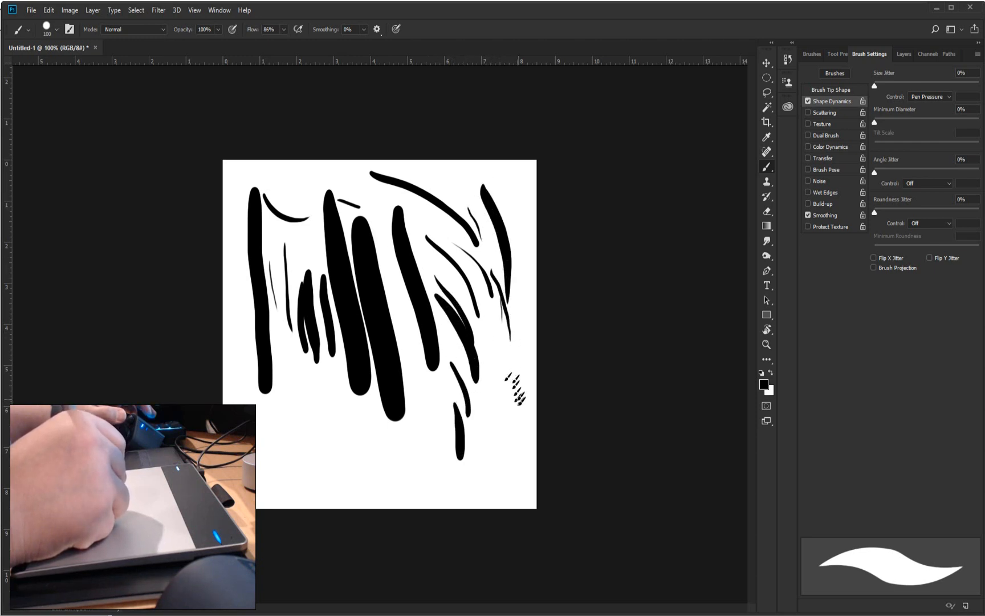
key(ctrl+z)
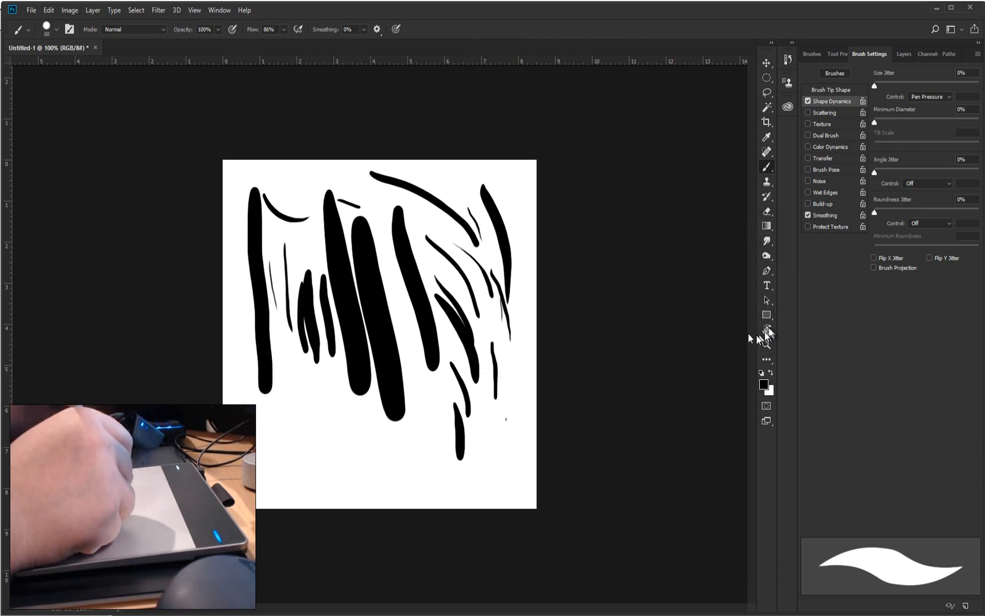
Shrink the brush to 60 px and enlarge it again to 90 px.
key(bracketleft)
key(bracketleft)
key(bracketright)
key(bracketright)
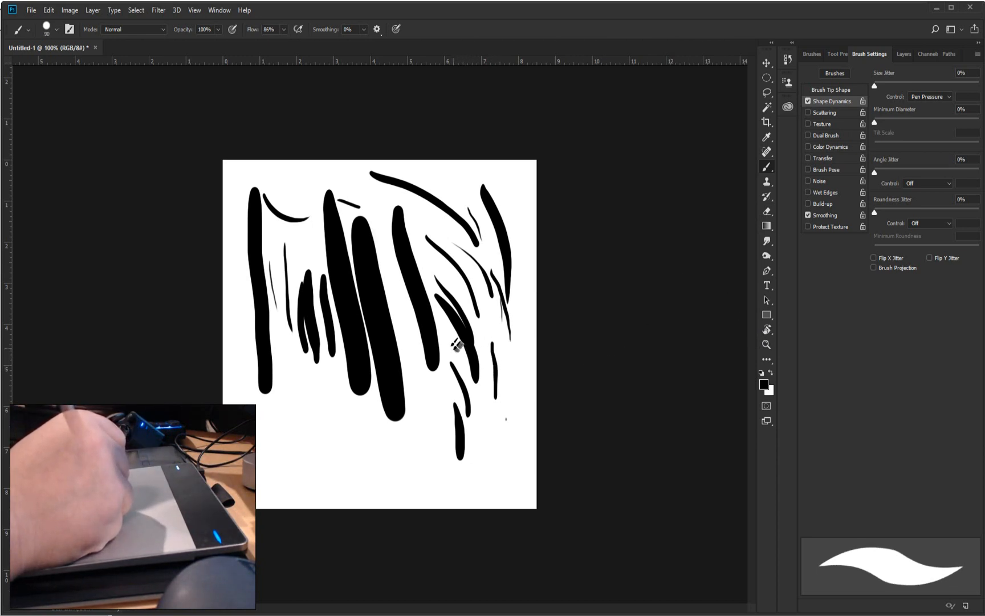
Set the painting cursor preference to Full Size Brush Tip with Show Only Crosshair While Painting enabled, and return to the Brush tool.
click(50, 10)
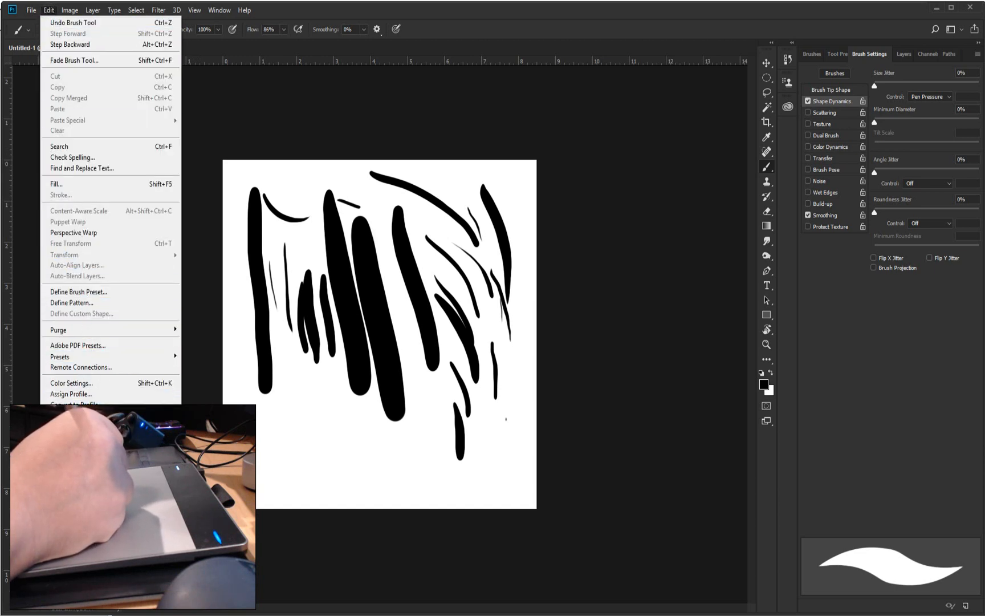
mouse_move(69, 454)
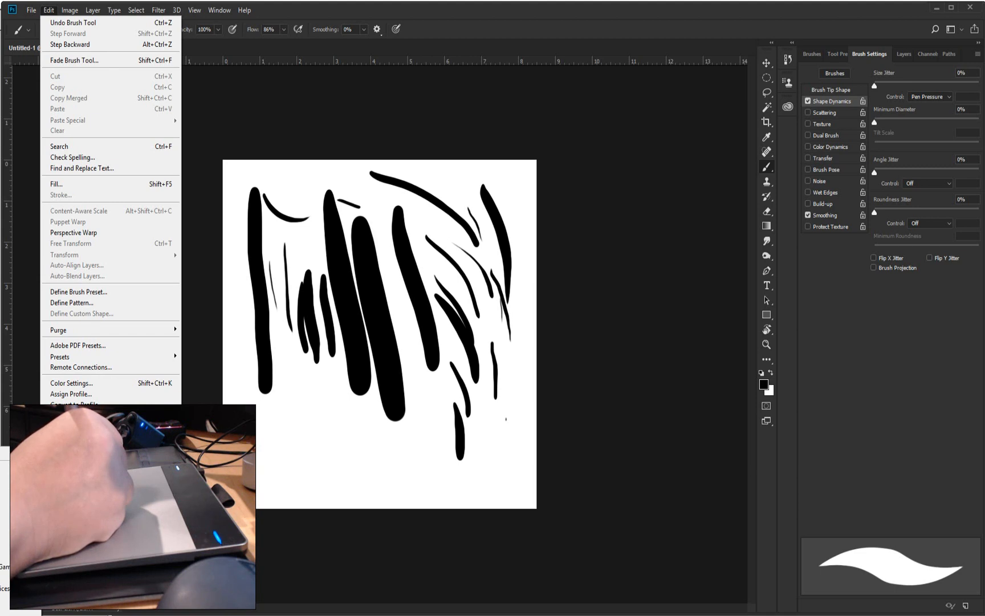
click(5, 556)
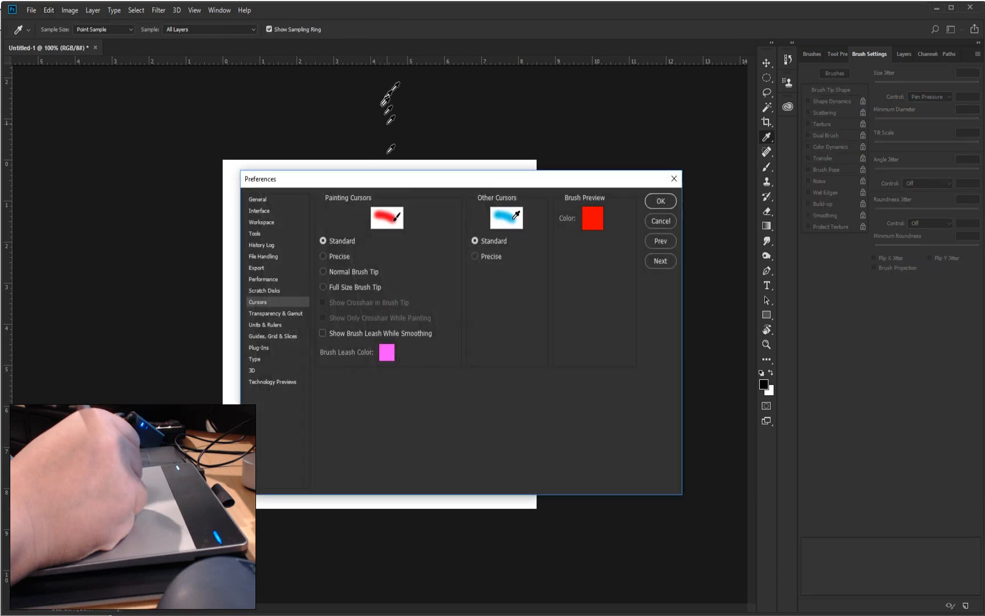
click(340, 256)
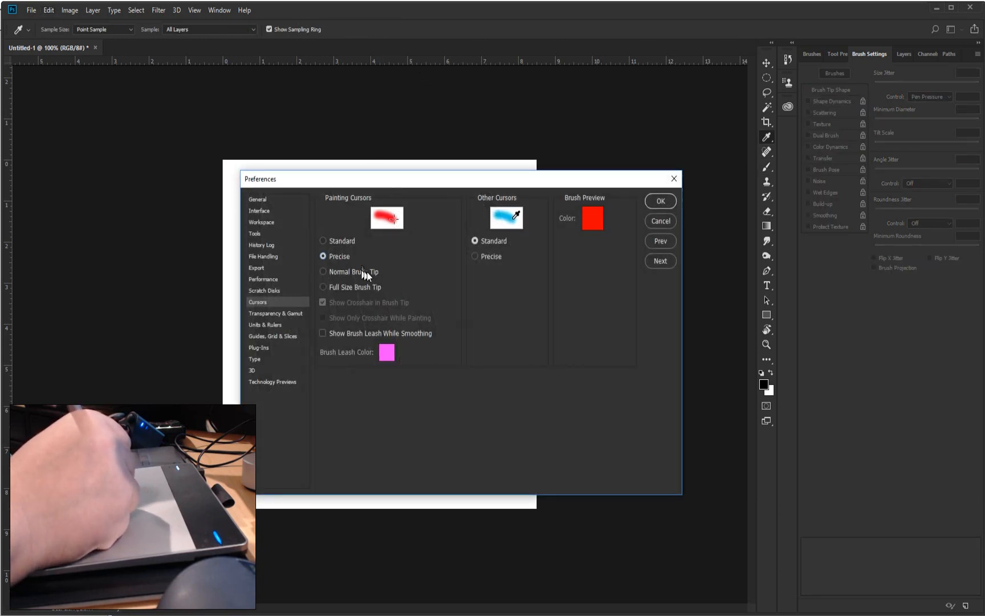
click(345, 273)
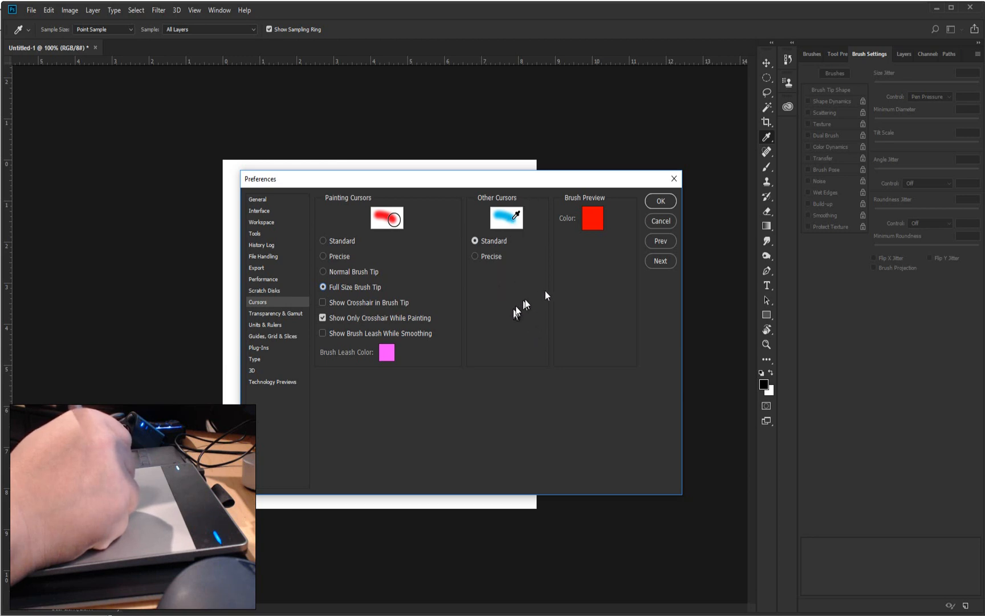
click(660, 203)
key(b)
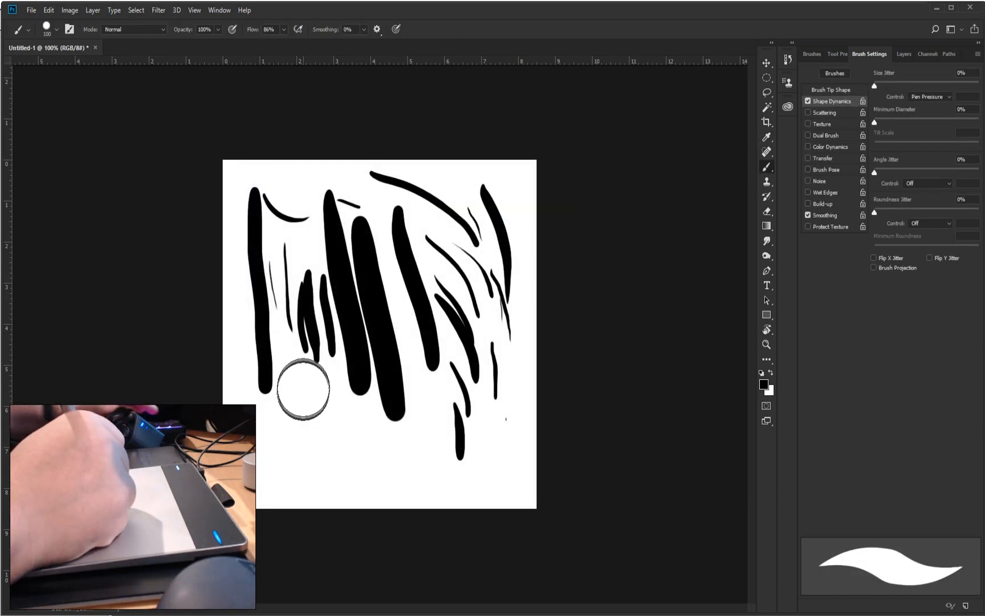
Try smaller and larger brush tips over the canvas and settle on a brush size of 45 px.
key(bracketleft)
key(bracketleft)
key(bracketleft)
key(bracketleft)
key(bracketleft)
key(bracketleft)
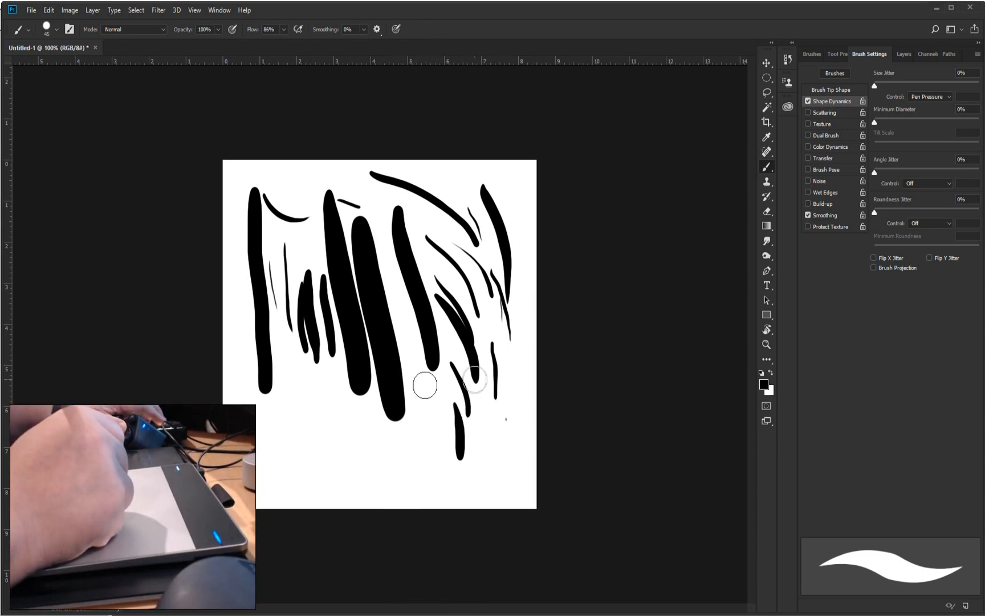
key(bracketleft)
key(bracketleft)
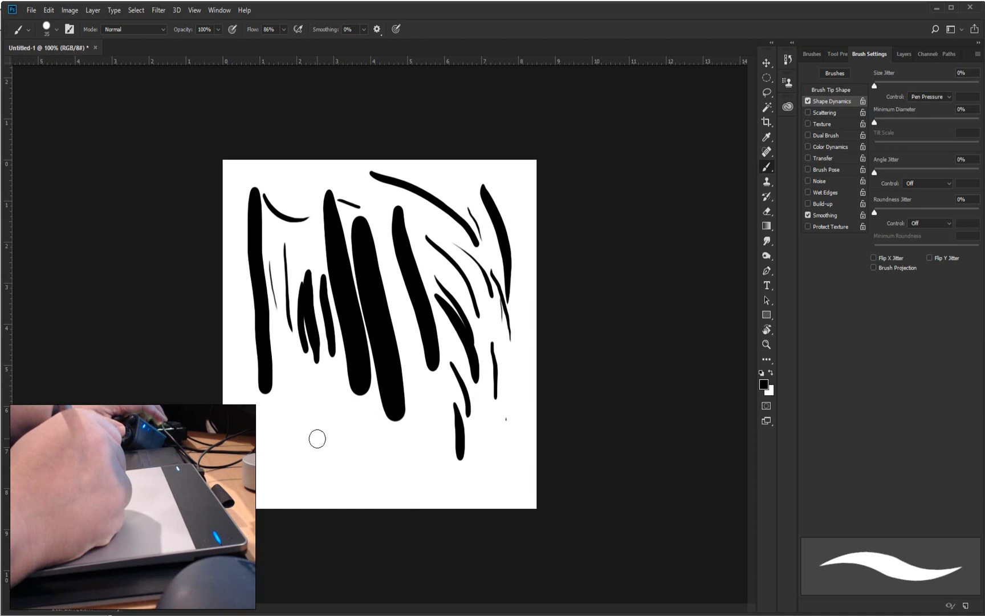
key(bracketright)
key(bracketright)
key(bracketright)
key(bracketright)
key(bracketleft)
key(bracketleft)
key(bracketleft)
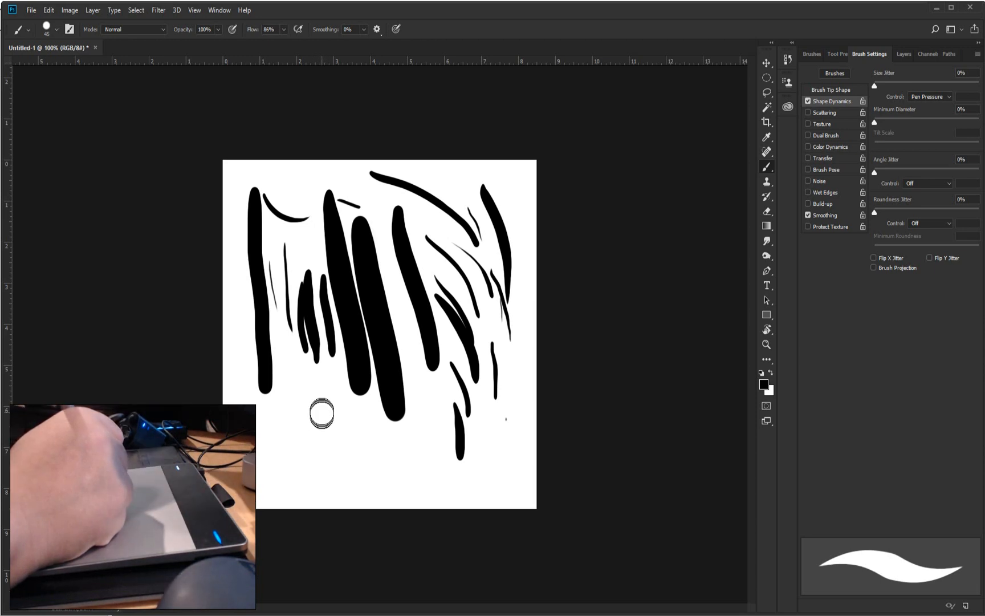
Fill the whole canvas with white to cover the black test strokes.
key(ctrl+plus)
key(ctrl+plus)
key(ctrl+minus)
key(ctrl+minus)
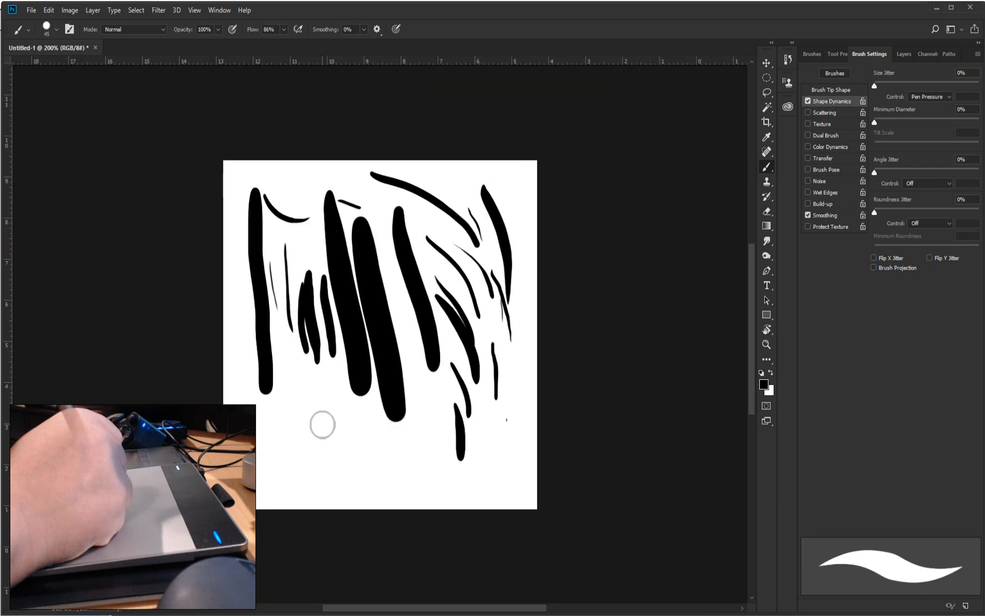
key(ctrl+plus)
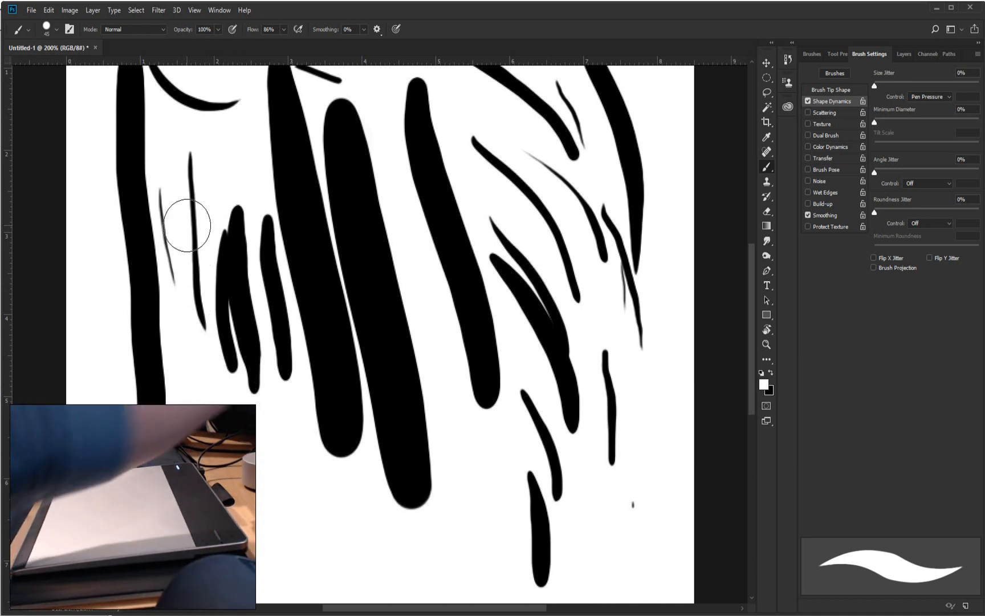
key(x)
key(alt+BackSpace)
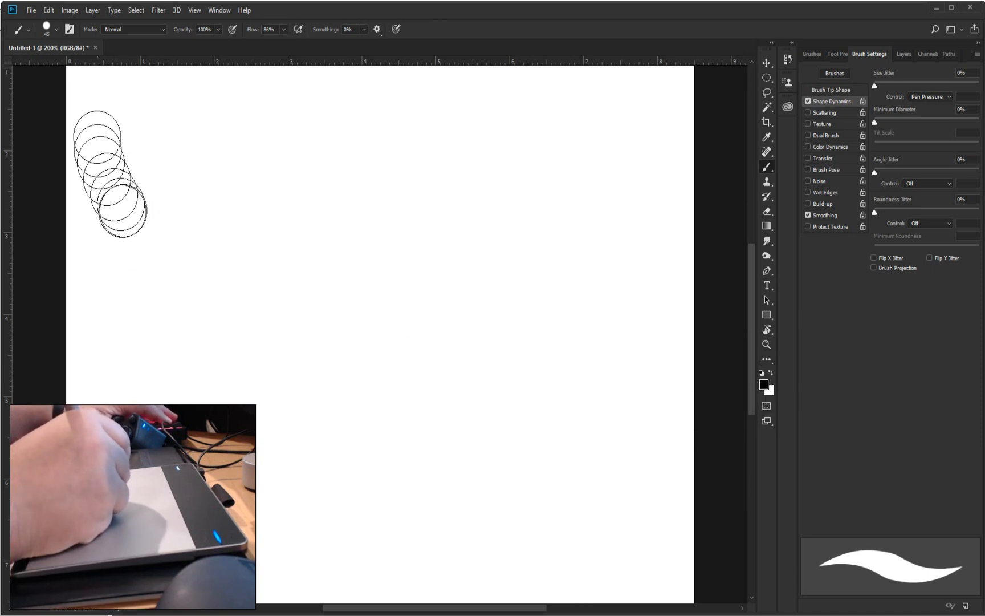
Paint a row of short, tapered vertical black strokes near the canvas's upper-left corner with varying pen pressure.
drag(115, 118, 122, 221)
mouse_move(133, 144)
mouse_down()
mouse_move(136, 219)
mouse_move(144, 152)
mouse_move(148, 283)
mouse_move(161, 268)
mouse_up()
drag(175, 163, 173, 325)
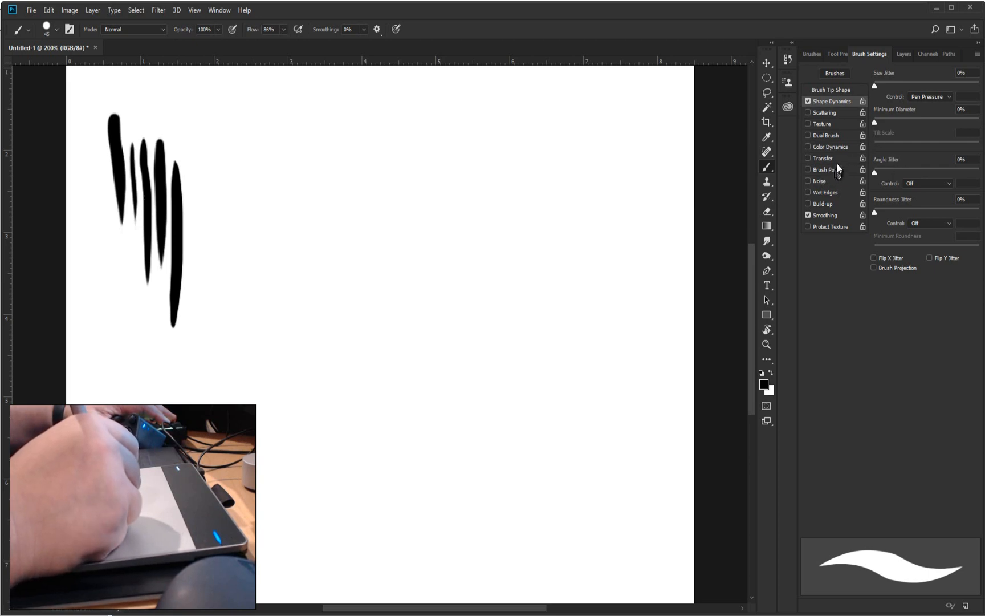
Enable Transfer with the Opacity Jitter control on Pen Pressure and disable Shape Dynamics.
click(823, 160)
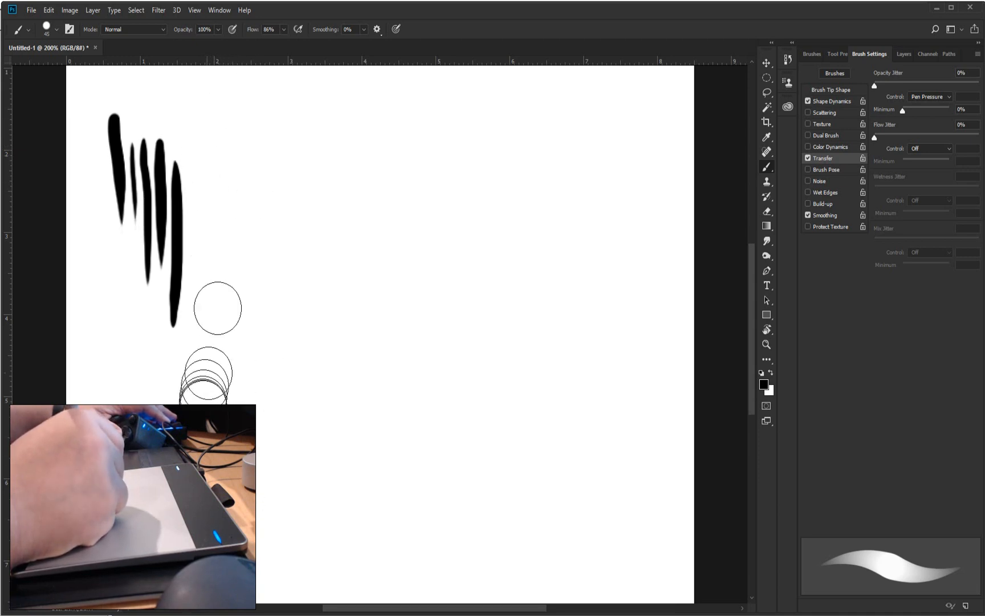
click(929, 98)
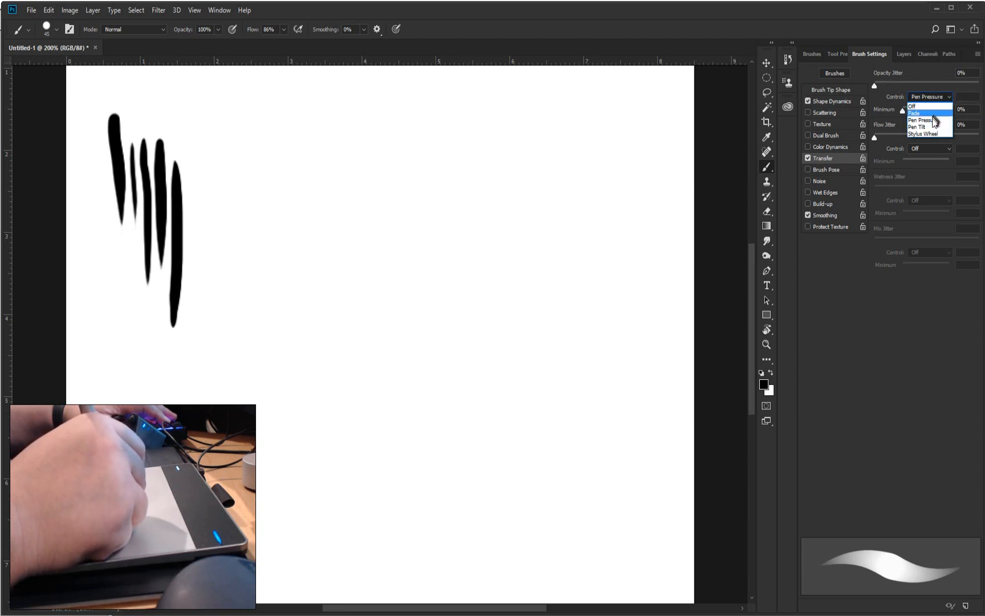
click(929, 120)
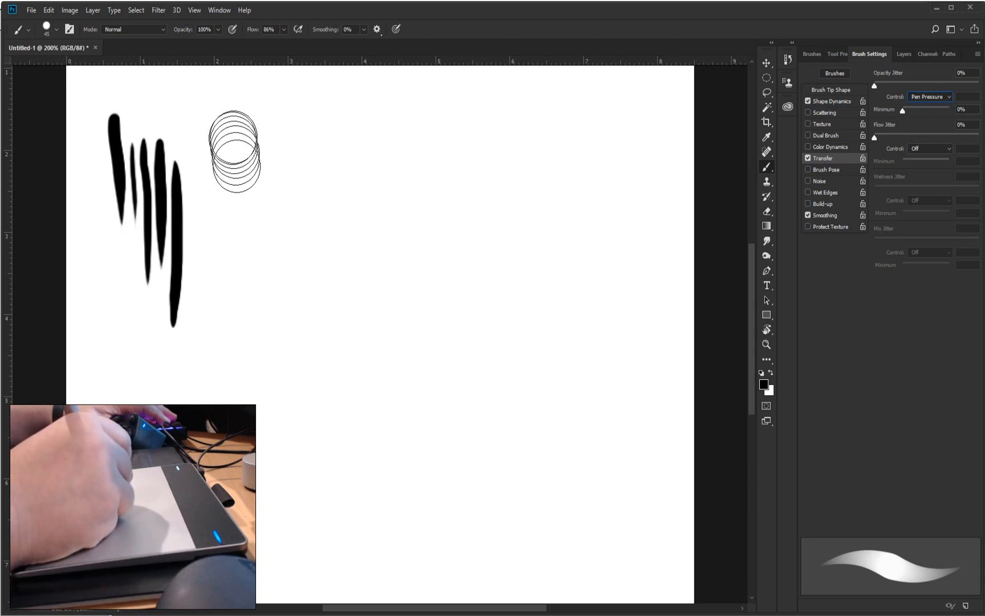
click(807, 102)
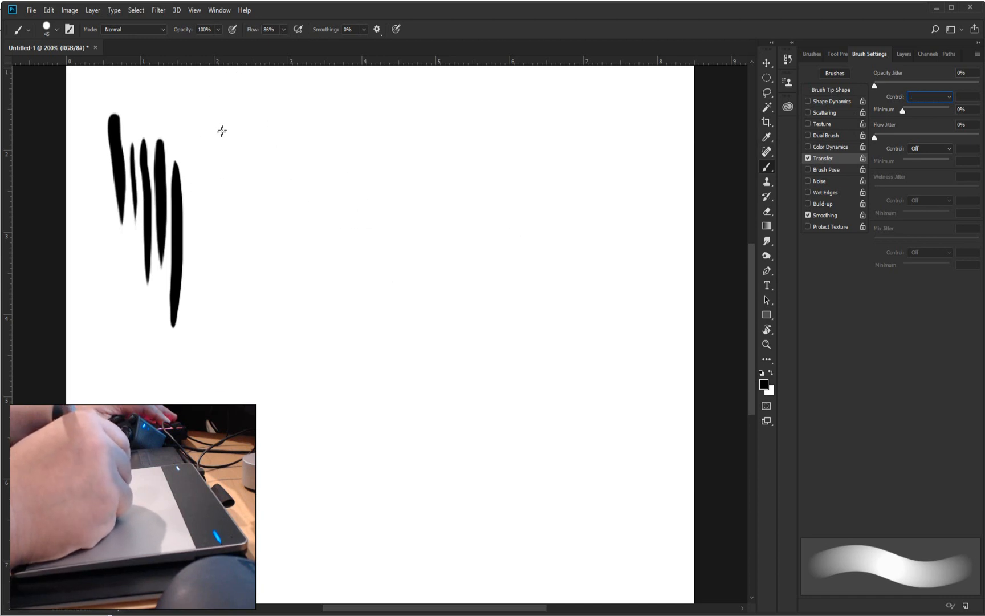
Paint wide vertical strokes from light grey to near black across the canvas by varying the pen pressure.
drag(222, 130, 224, 373)
mouse_move(261, 122)
mouse_down()
mouse_move(277, 237)
mouse_move(285, 399)
mouse_up()
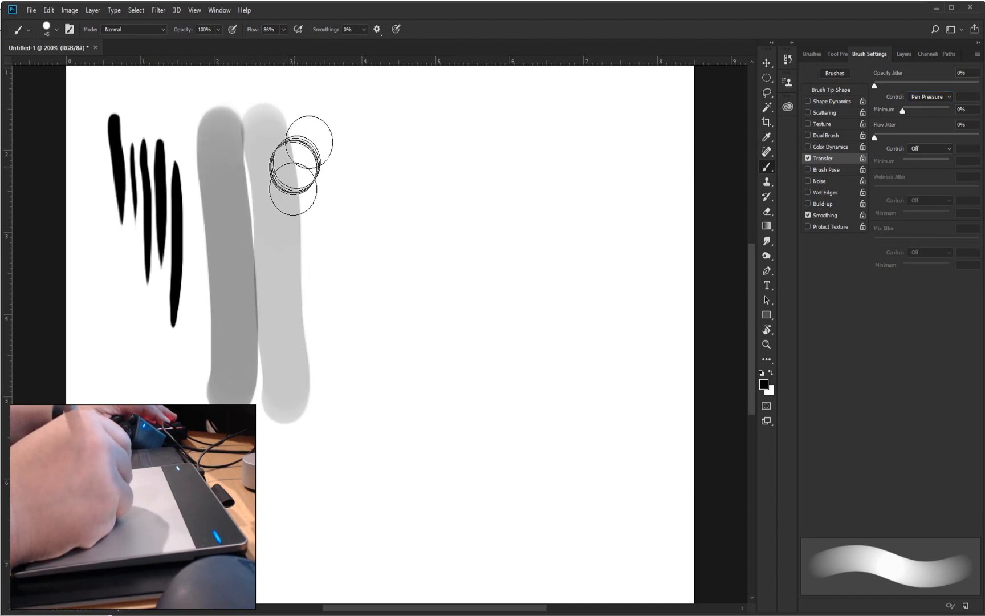
drag(318, 134, 334, 348)
drag(360, 167, 374, 307)
drag(409, 236, 413, 292)
drag(406, 148, 419, 289)
drag(459, 237, 457, 304)
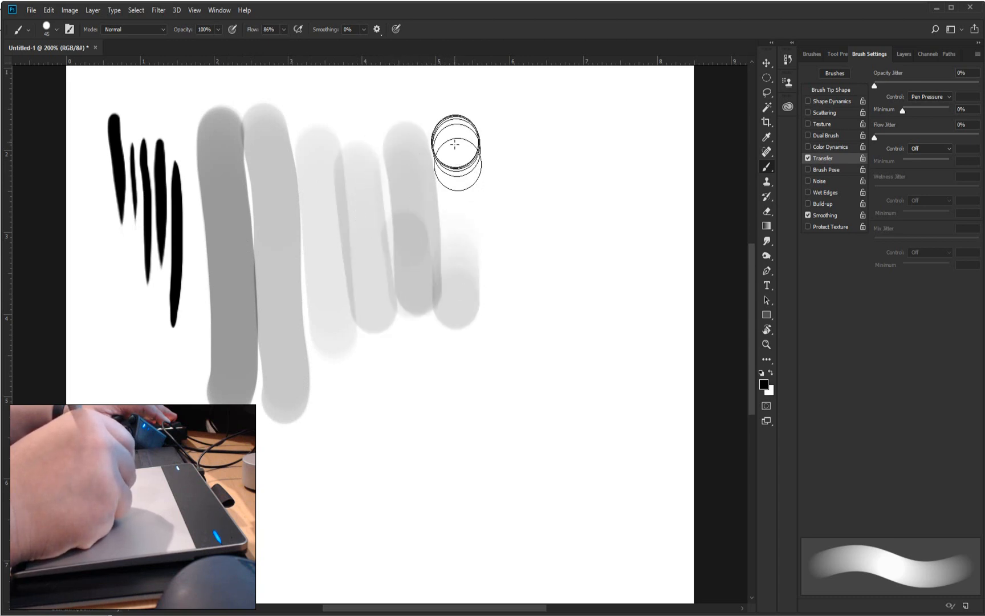
drag(455, 145, 457, 301)
drag(530, 122, 539, 394)
drag(604, 111, 615, 453)
drag(415, 377, 432, 562)
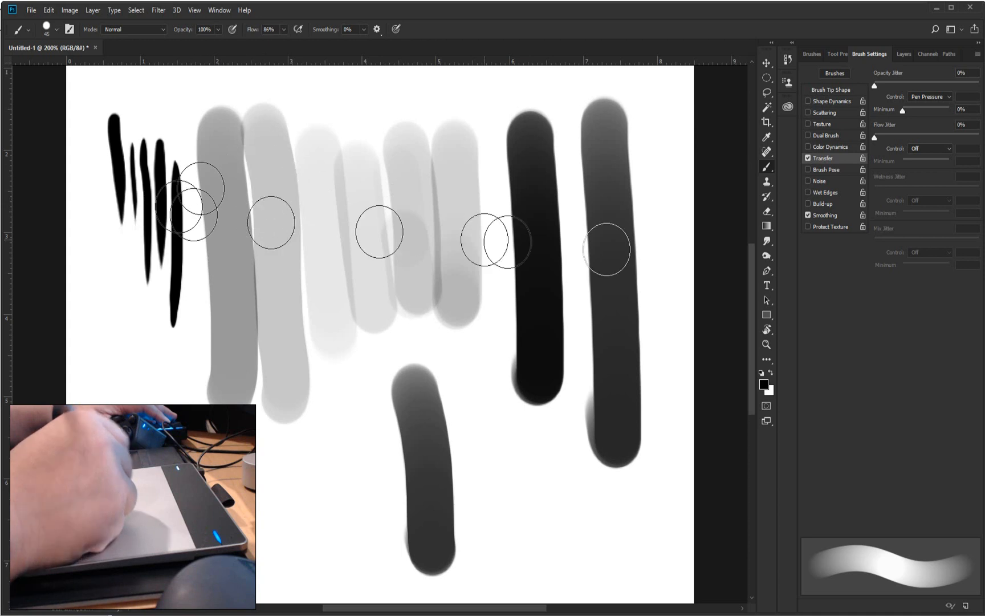
Re-enable Shape Dynamics alongside Transfer and paint thin, semi-transparent tapered strokes over and beside the existing ones.
click(808, 101)
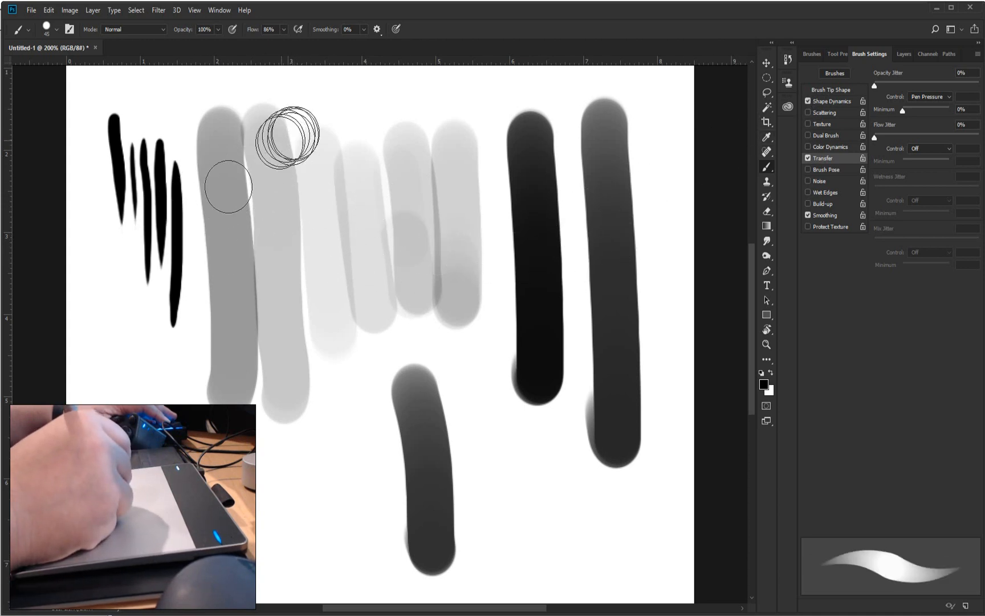
drag(265, 146, 270, 292)
drag(298, 178, 304, 498)
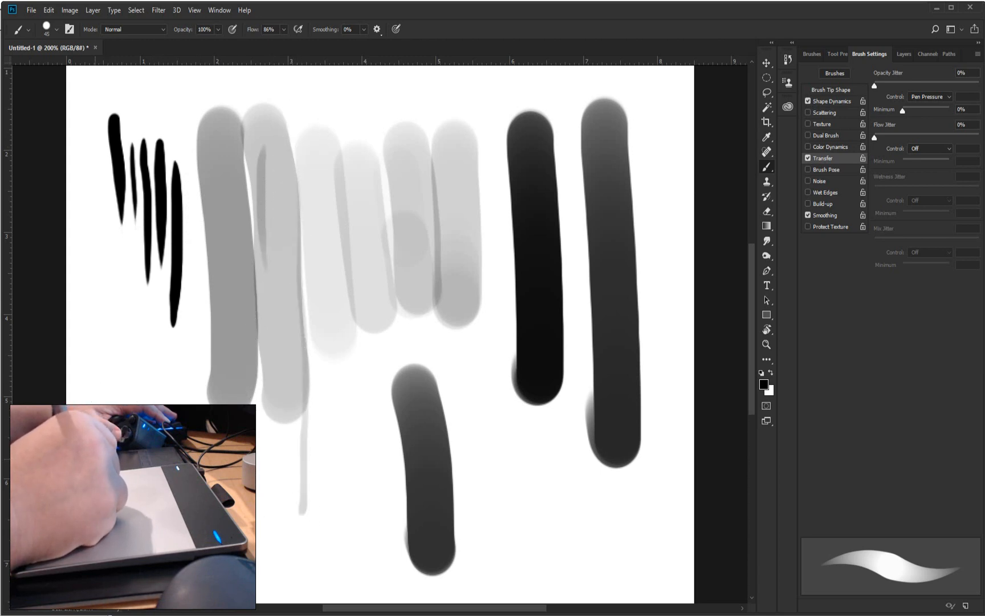
drag(98, 268, 149, 377)
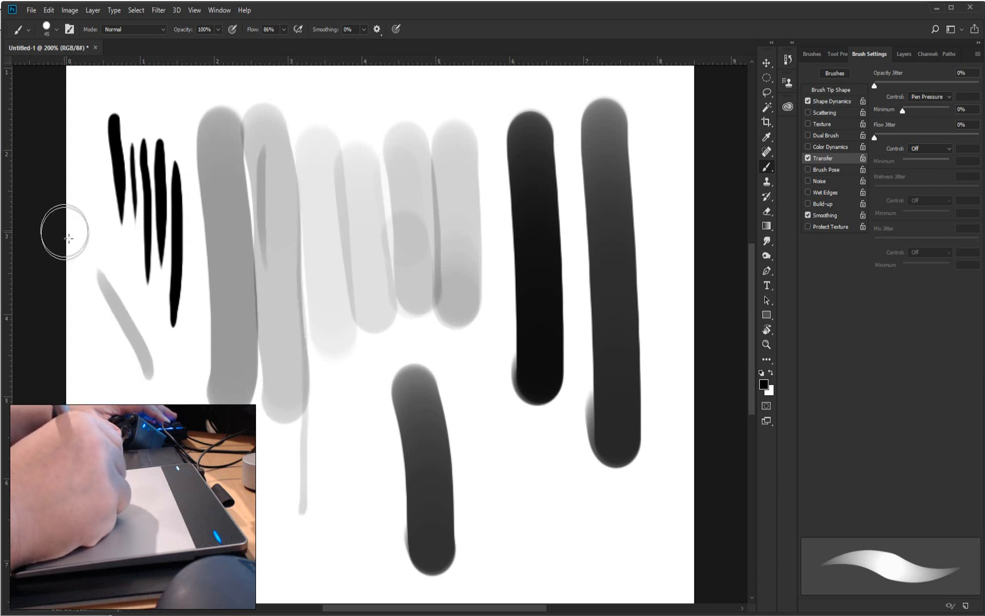
drag(71, 241, 118, 348)
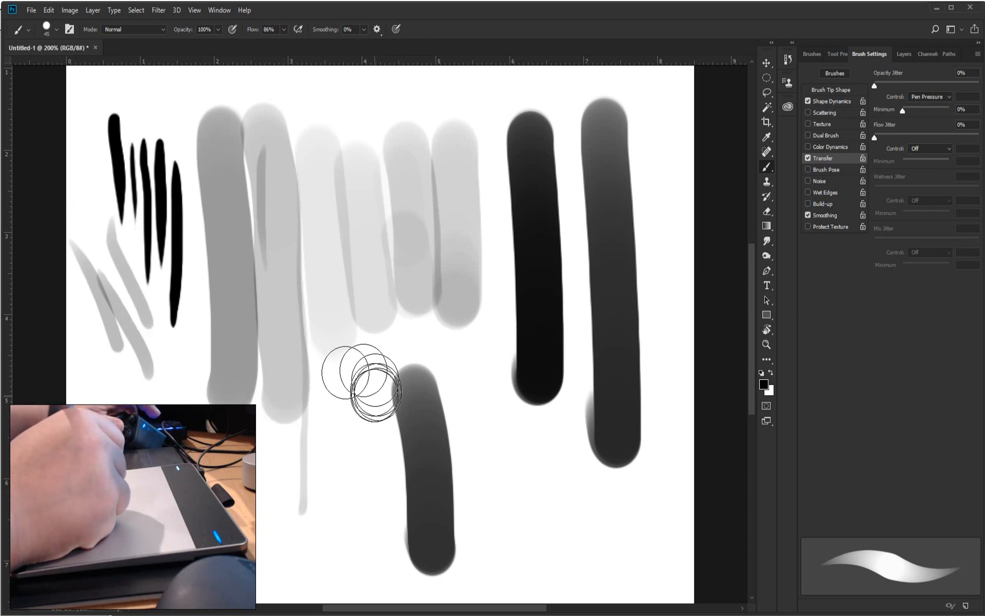
Undo the series of pressure test strokes on the canvas.
key(ctrl+z)
key(ctrl+z)
key(ctrl+z)
key(ctrl+z)
key(ctrl+z)
key(ctrl+z)
key(ctrl+z)
key(ctrl+z)
key(ctrl+z)
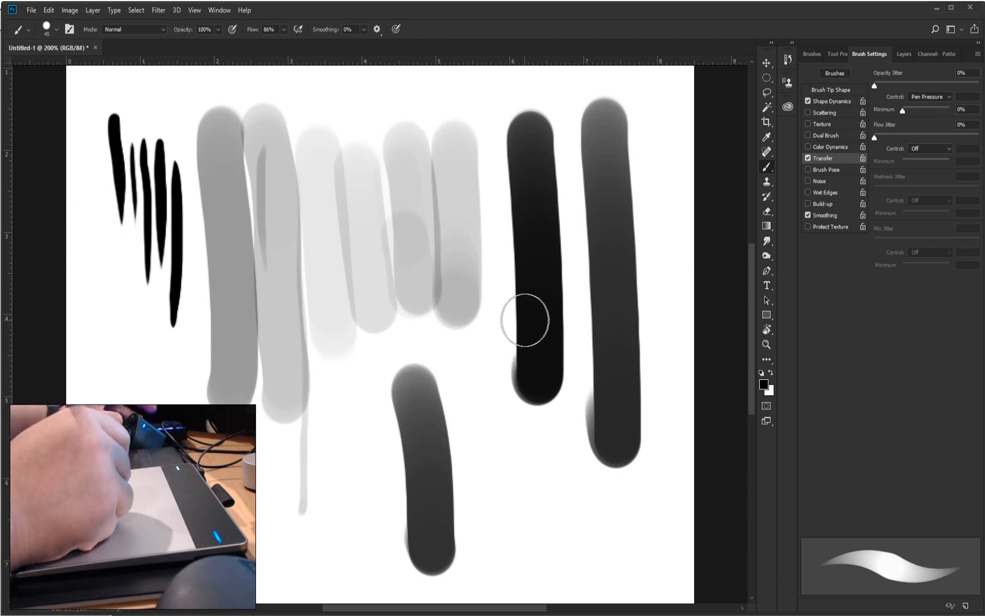
key(ctrl+z)
key(ctrl+z)
key(ctrl+z)
key(ctrl+z)
key(ctrl+z)
key(ctrl+z)
key(ctrl+z)
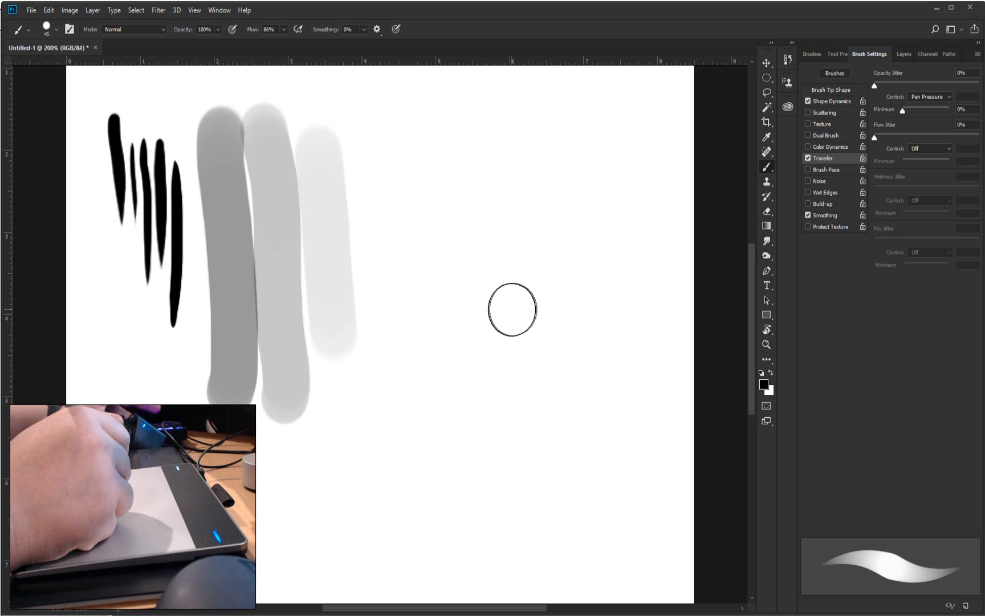
key(ctrl+z)
key(ctrl+z)
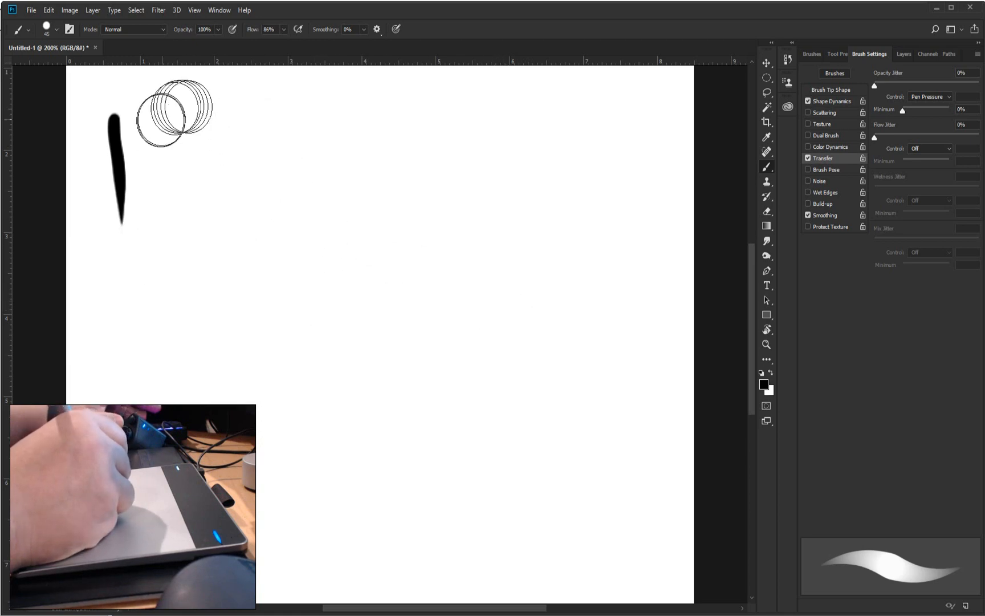
key(ctrl+z)
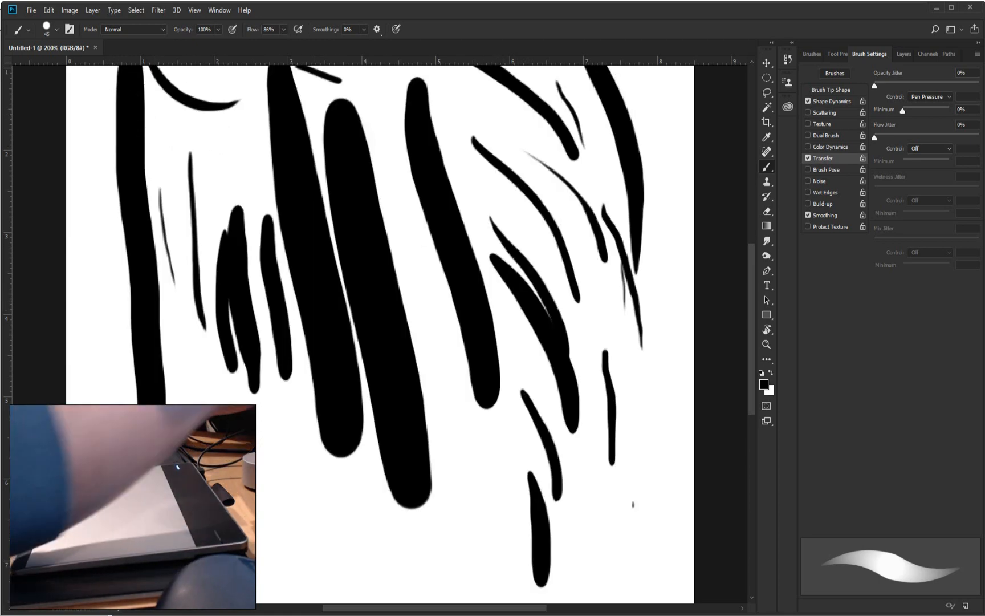
Fill the whole canvas with white and return the foreground colour to black.
key(ctrl+y)
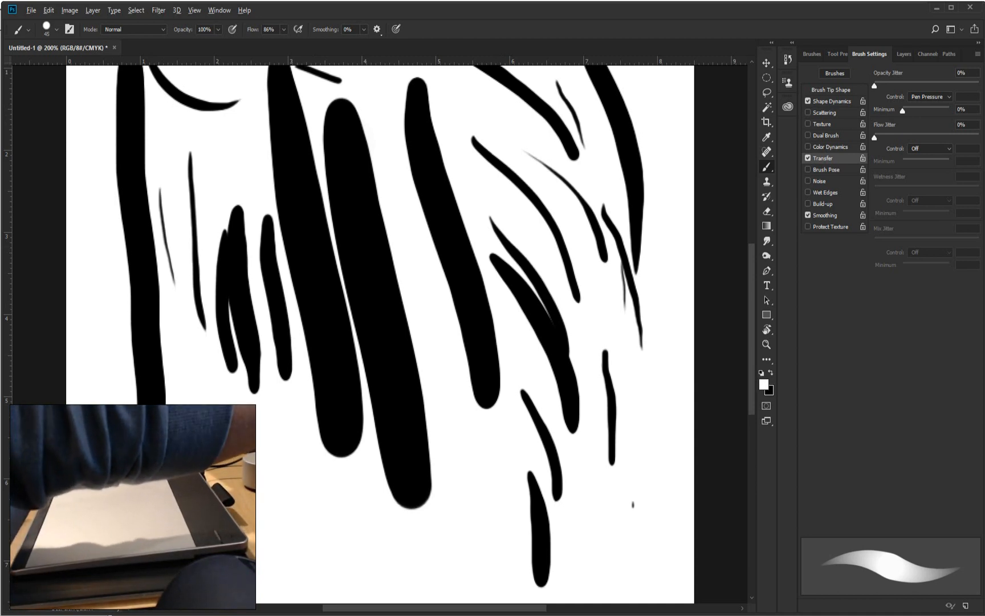
key(alt+BackSpace)
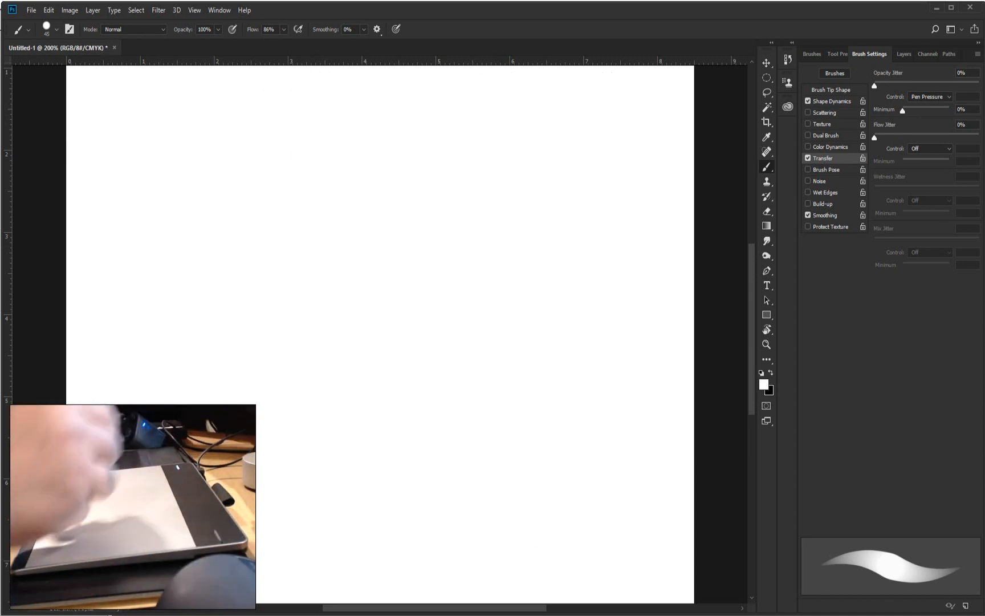
key(x)
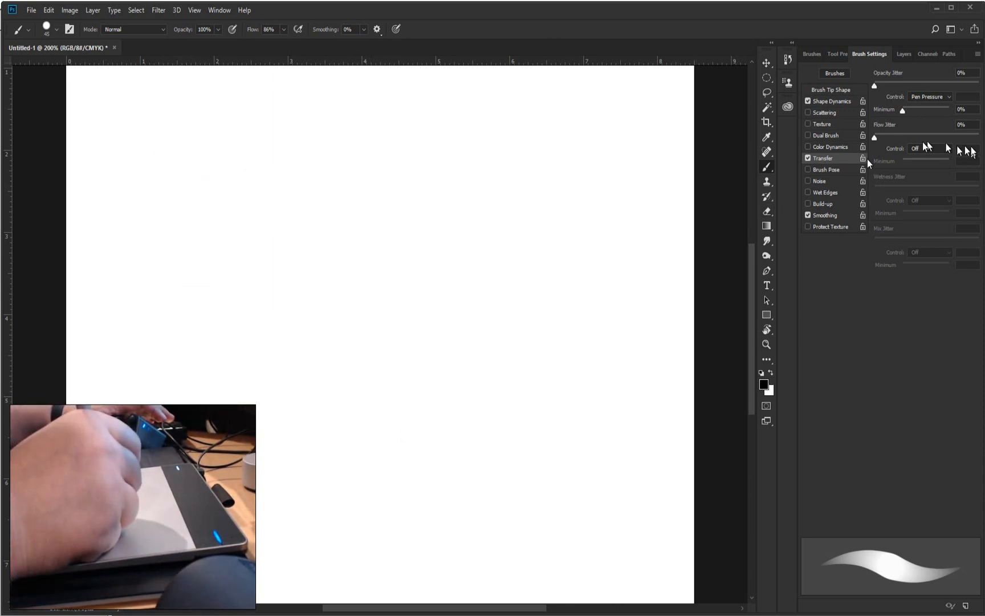
Paint thin, light grey vertical strokes near the canvas's left edge using light pen pressure.
drag(146, 126, 149, 199)
drag(112, 114, 110, 137)
drag(115, 341, 113, 366)
drag(124, 125, 125, 219)
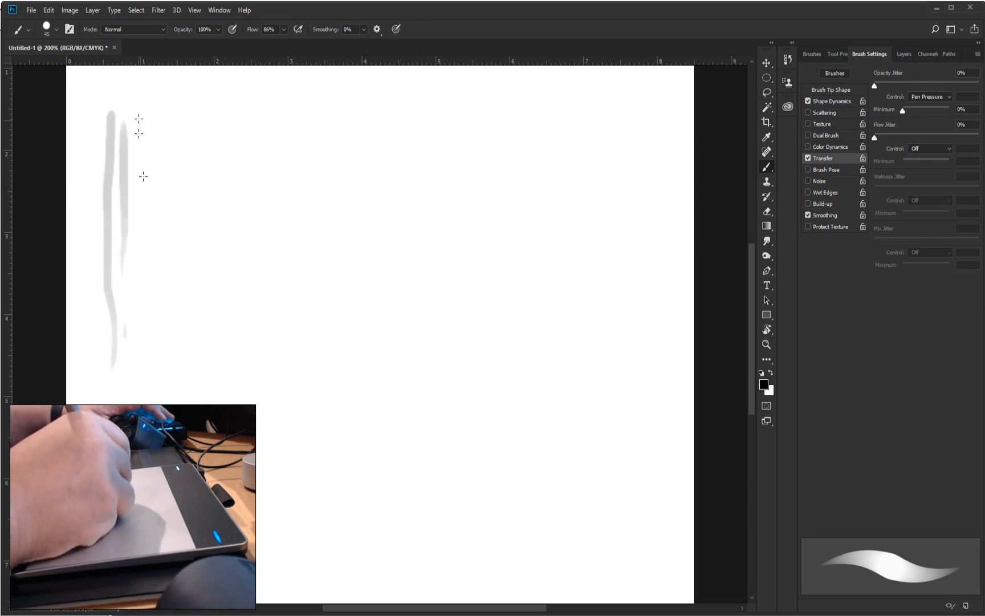
drag(139, 328, 139, 336)
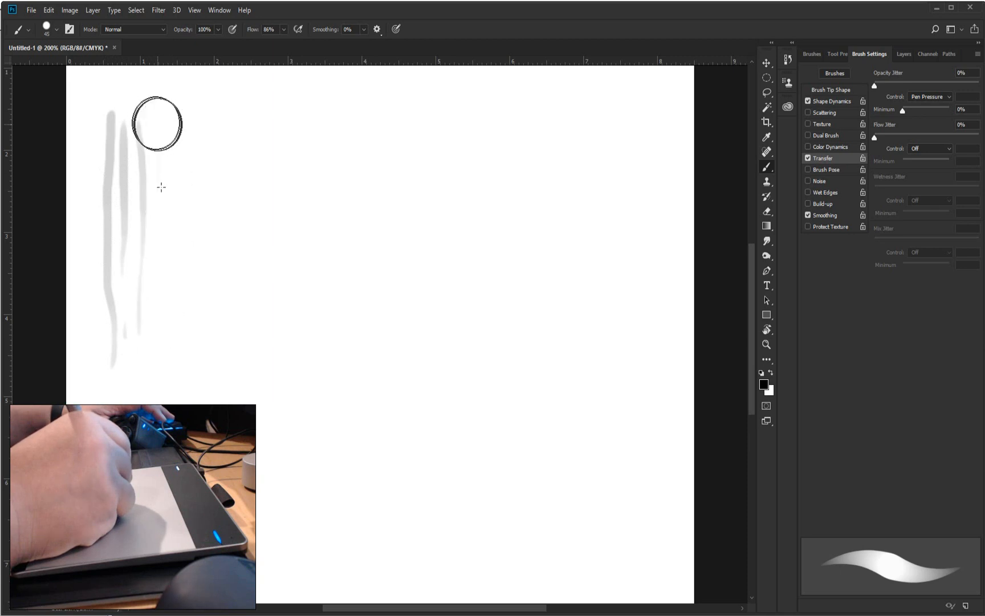
drag(152, 120, 162, 317)
Paint four wide, dark grey vertical strokes beside the thin ones using heavier pen pressure.
drag(190, 113, 207, 359)
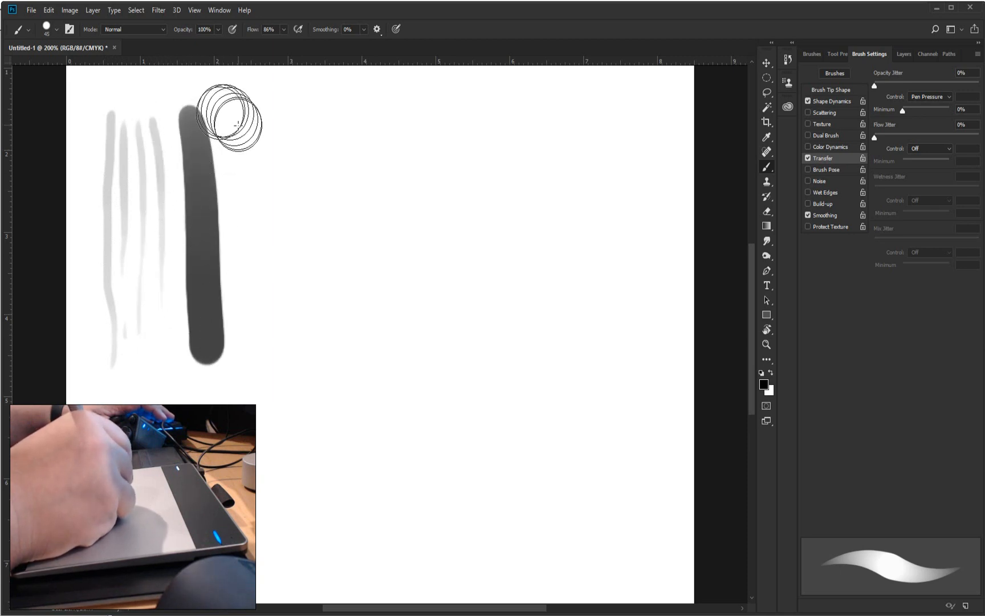
drag(240, 125, 256, 362)
drag(287, 125, 311, 365)
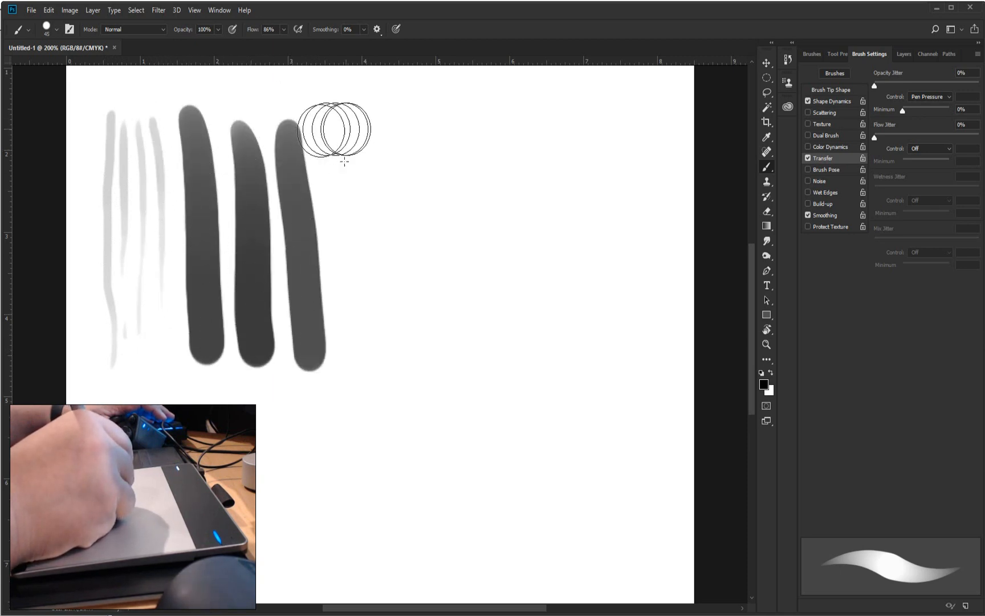
drag(344, 126, 363, 381)
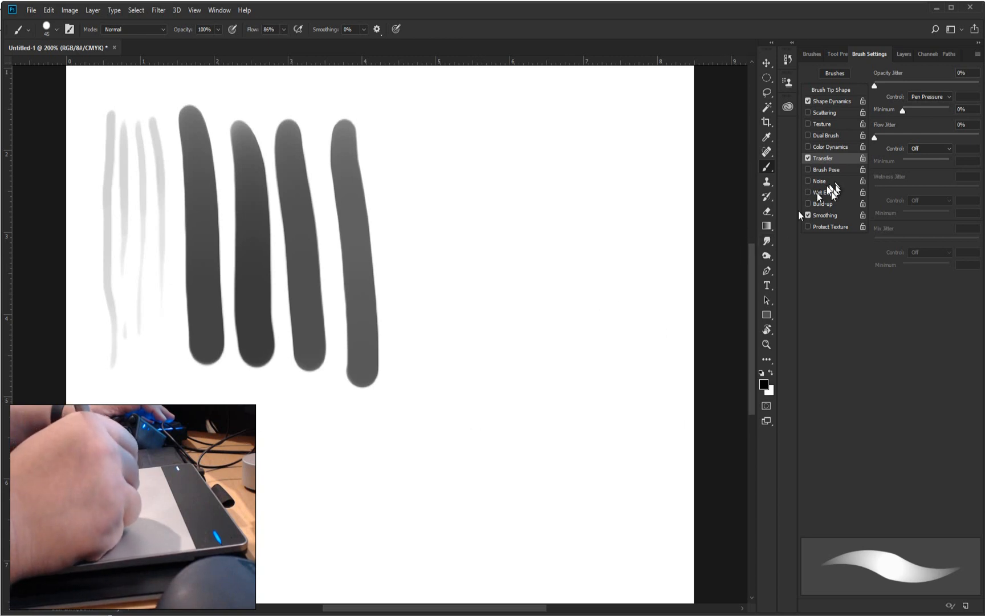
Disable Transfer and paint a row of opaque black vertical strokes of varying width across the canvas's right half.
click(807, 158)
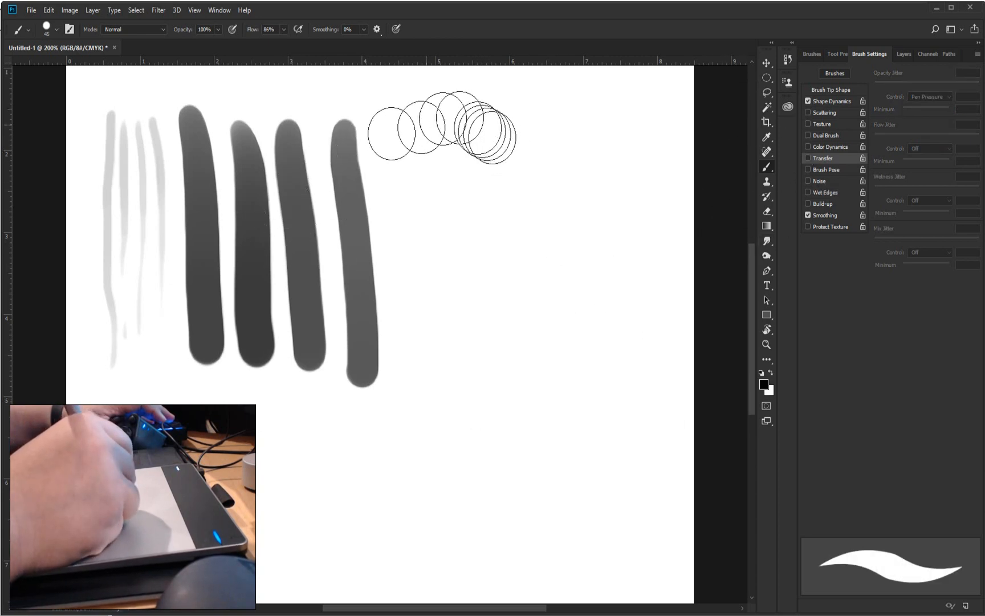
drag(398, 120, 432, 336)
mouse_move(437, 136)
mouse_down()
mouse_move(456, 365)
mouse_move(479, 375)
mouse_up()
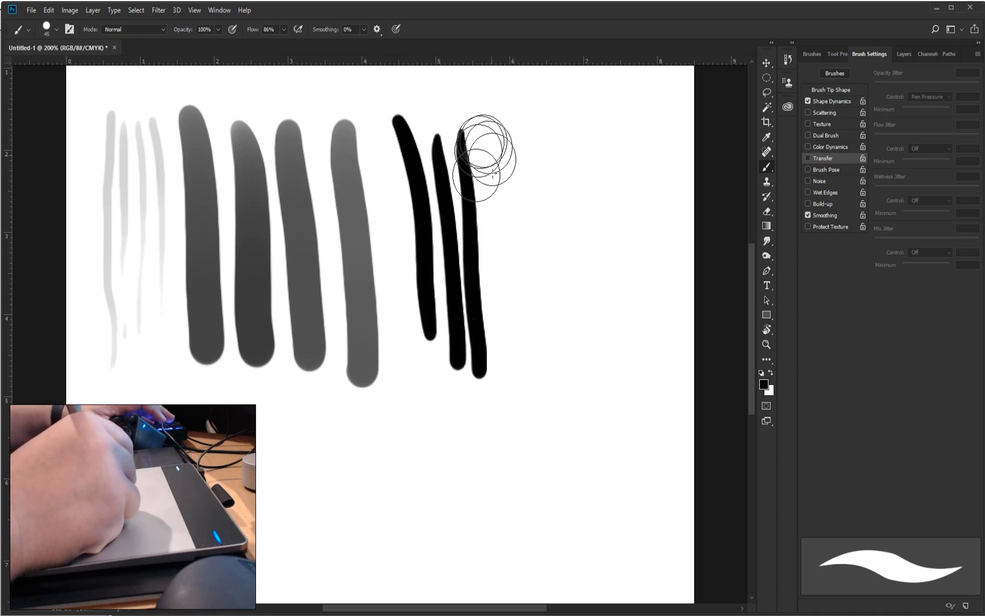
drag(492, 171, 502, 365)
drag(516, 134, 534, 368)
drag(562, 162, 584, 354)
drag(601, 156, 615, 377)
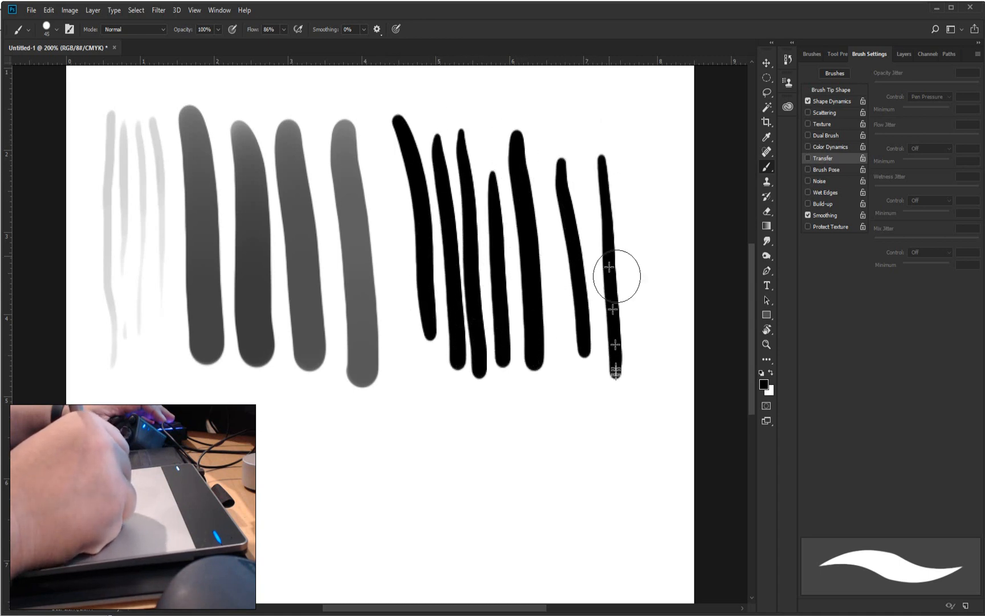
drag(634, 111, 643, 245)
drag(654, 156, 661, 328)
Re-enable Transfer, disable Shape Dynamics, and paint wide, semi-transparent overlapping strokes over the existing ones and across the lower canvas.
click(808, 159)
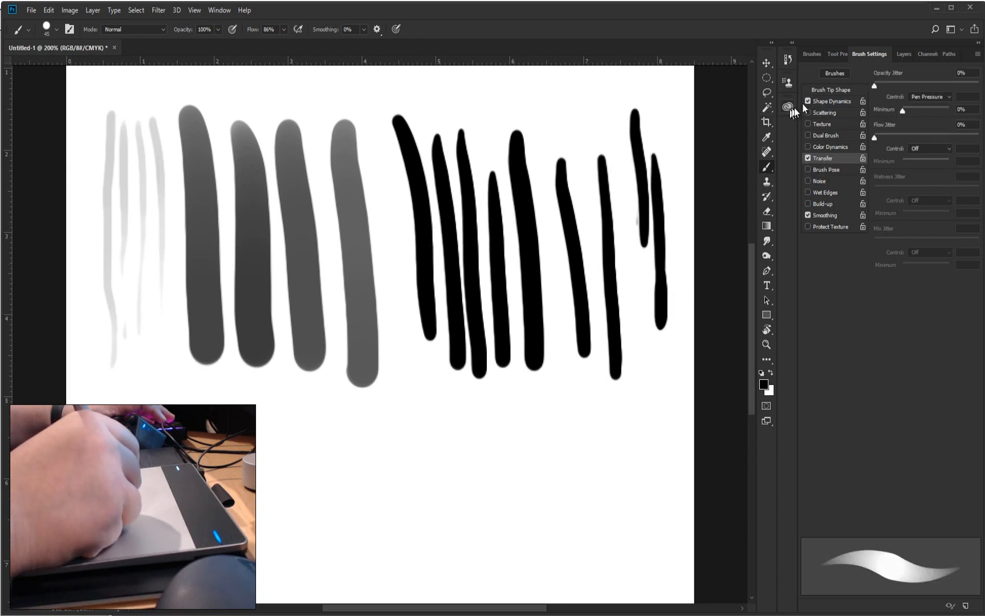
drag(328, 123, 398, 337)
drag(381, 128, 426, 352)
drag(301, 249, 355, 364)
drag(277, 332, 341, 438)
drag(261, 395, 326, 467)
drag(213, 415, 305, 480)
drag(225, 436, 287, 495)
mouse_move(228, 456)
mouse_down()
mouse_move(284, 524)
mouse_move(341, 534)
mouse_move(413, 500)
mouse_move(433, 467)
mouse_move(577, 463)
mouse_up()
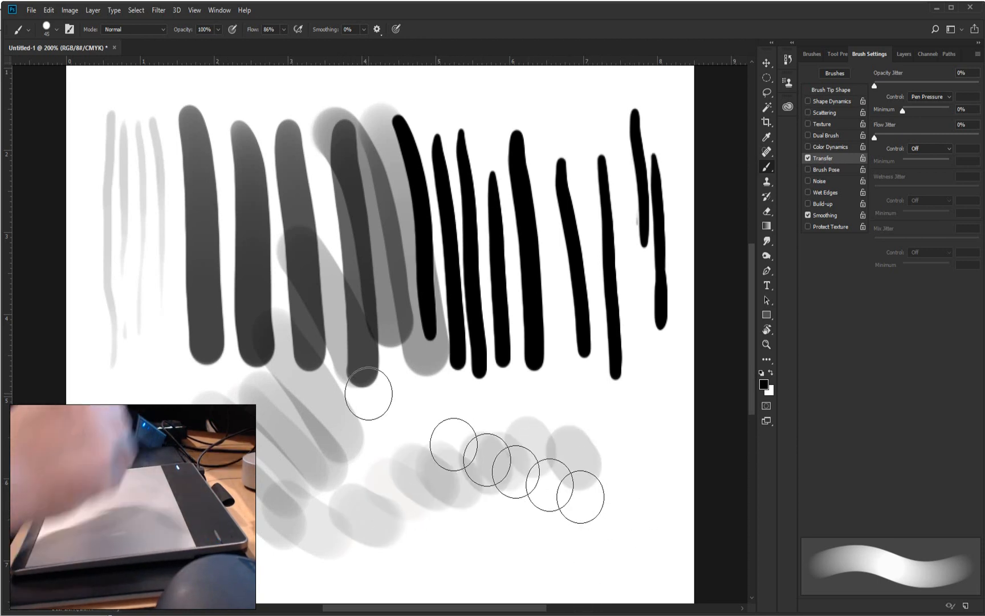
Clear the canvas with a white fill and set black as the foreground colour again.
key(x)
key(alt+BackSpace)
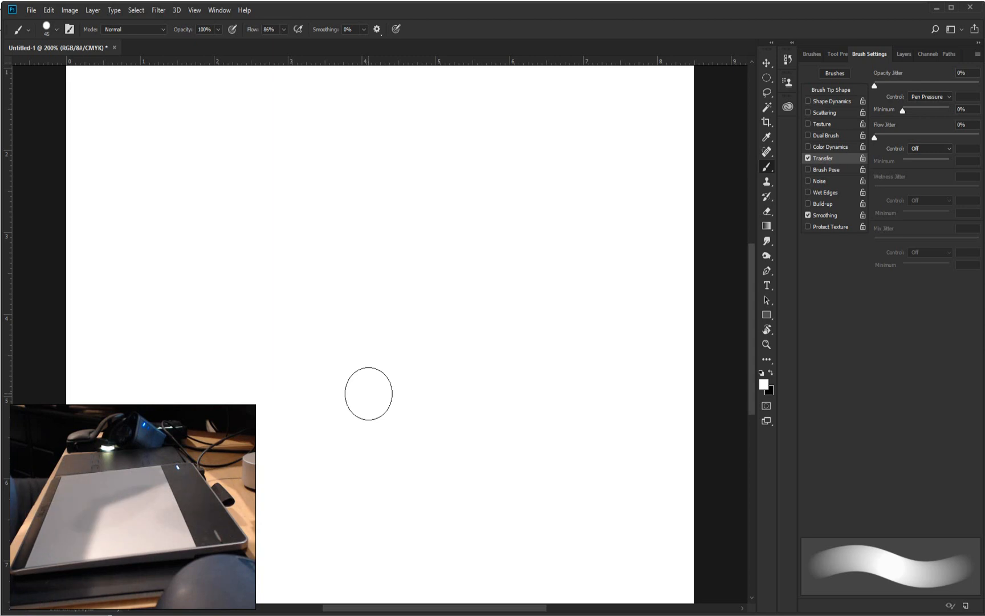
key(x)
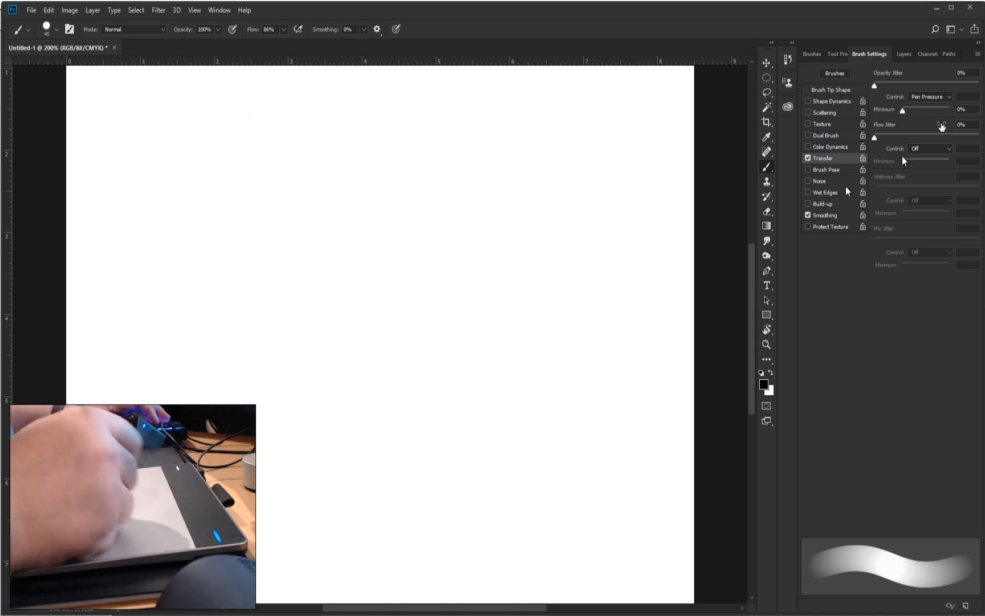
Enable Shape Dynamics alongside Transfer and paint six adjacent tapered grey vertical strokes in the canvas's left half.
click(832, 103)
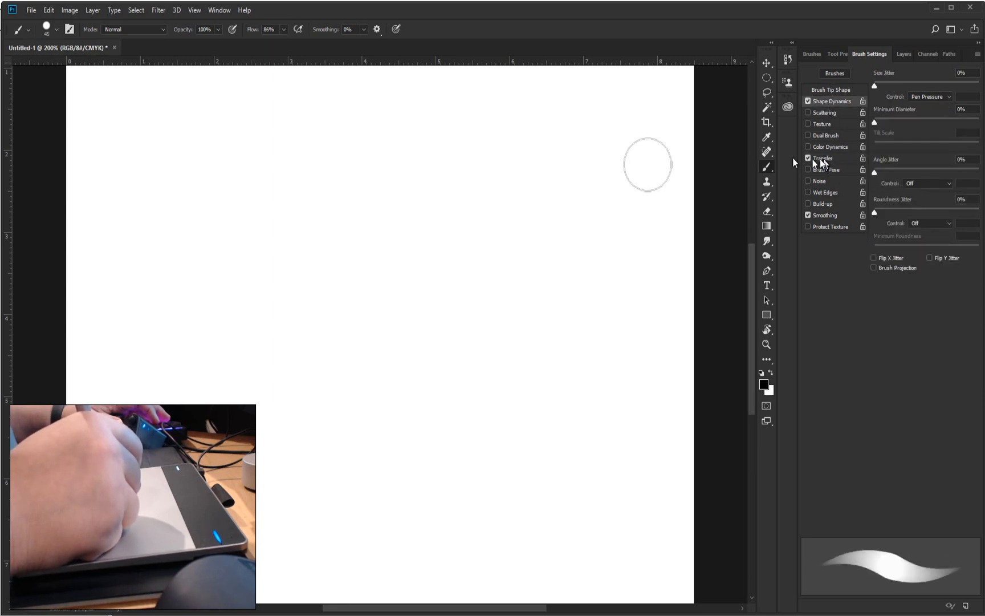
drag(186, 123, 188, 400)
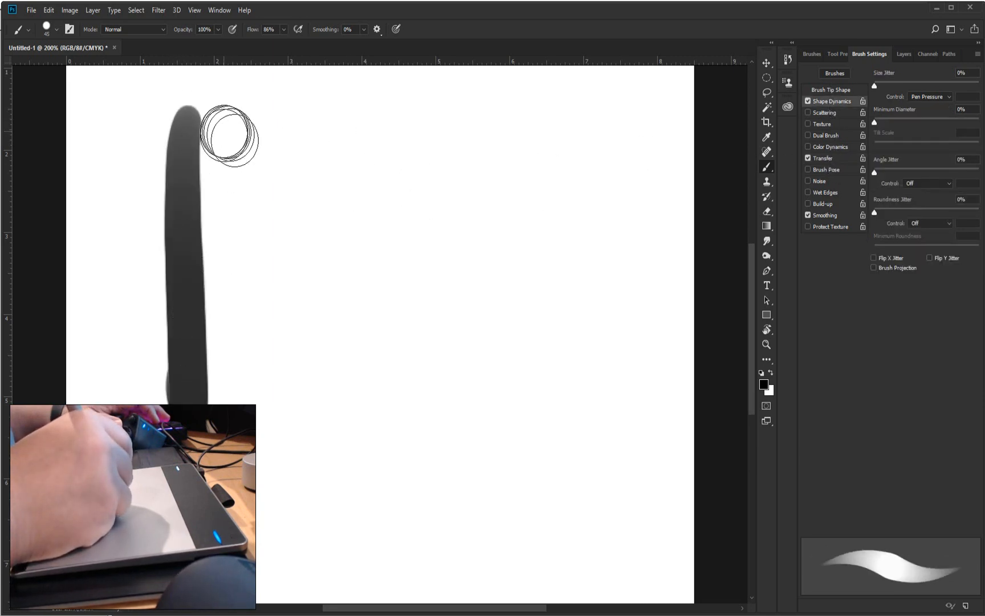
drag(218, 117, 220, 402)
drag(251, 122, 259, 465)
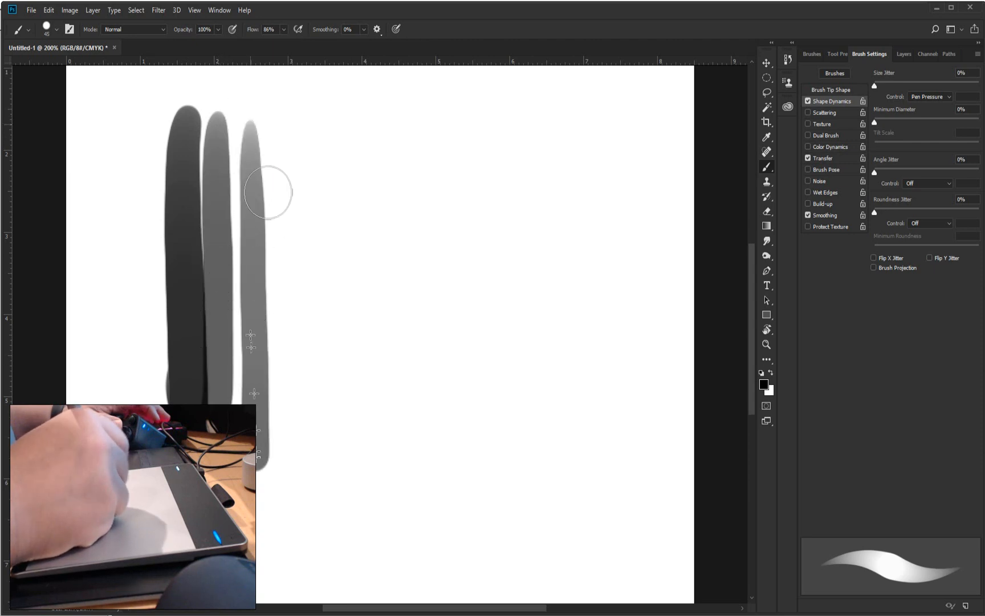
mouse_move(279, 132)
mouse_down()
mouse_move(284, 464)
mouse_move(307, 440)
mouse_move(311, 456)
mouse_up()
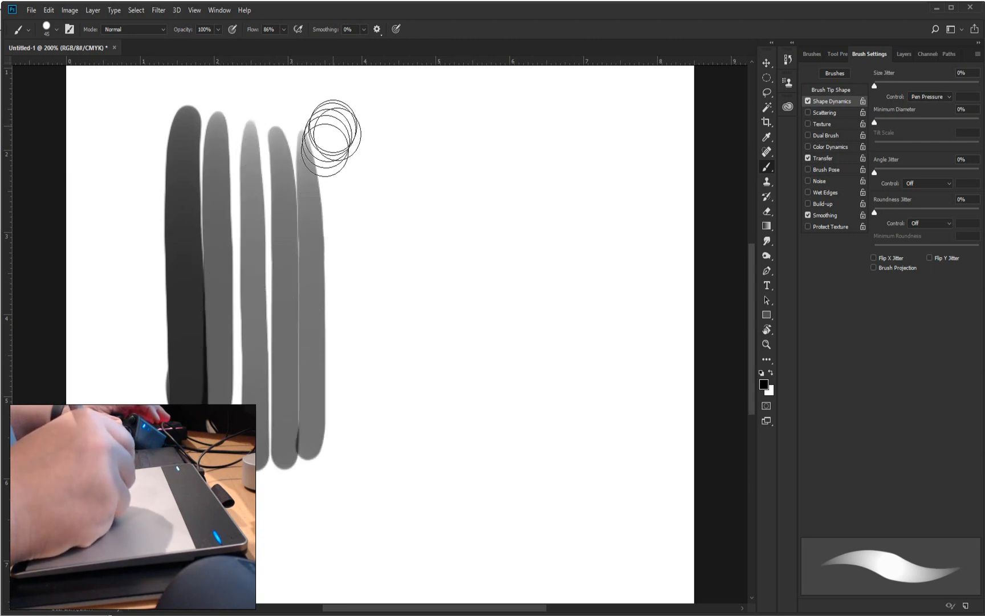
drag(337, 168, 337, 450)
Crosshatch the vertical strokes with five semi-transparent horizontal strokes and several thinner diagonal ones.
drag(138, 212, 435, 161)
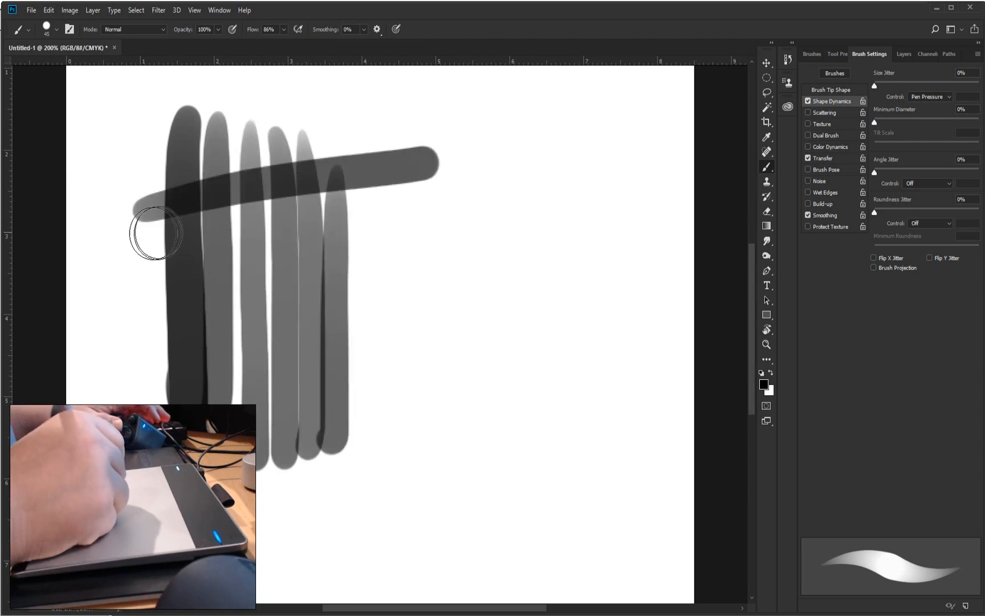
drag(152, 234, 407, 217)
drag(172, 267, 438, 255)
drag(123, 309, 444, 292)
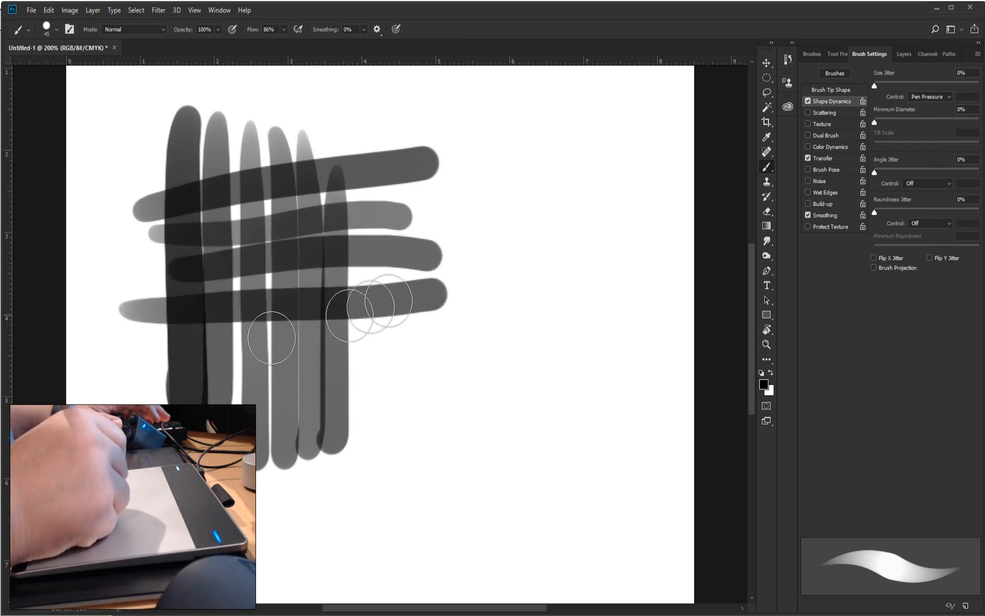
drag(151, 354, 406, 364)
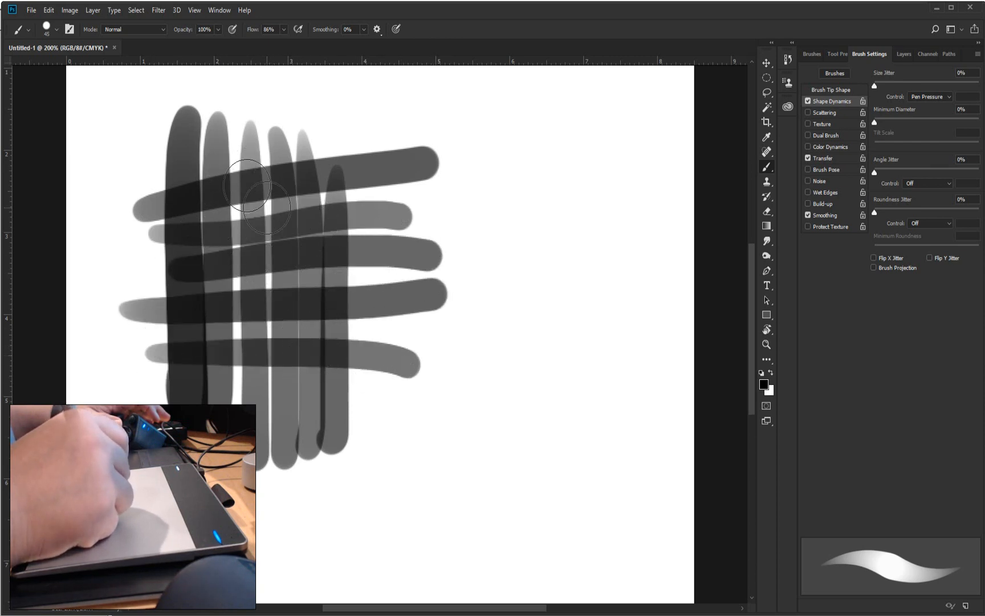
drag(191, 117, 342, 411)
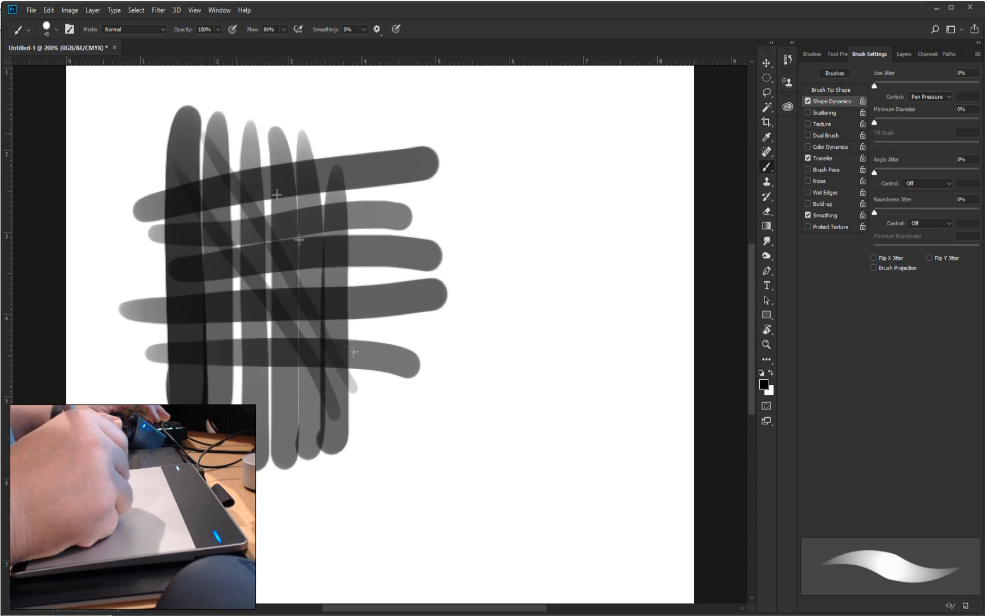
drag(332, 310, 376, 399)
drag(278, 111, 385, 329)
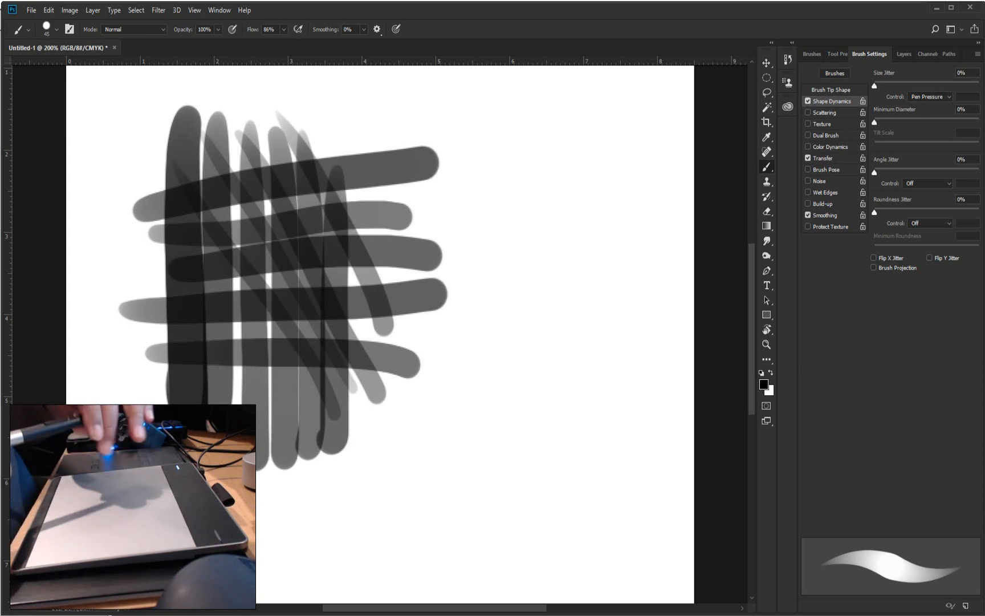
Sample different greys from the overlapping crosshatch strokes, ending with a mid grey as the foreground colour.
key(alt)
alt+click(380, 212)
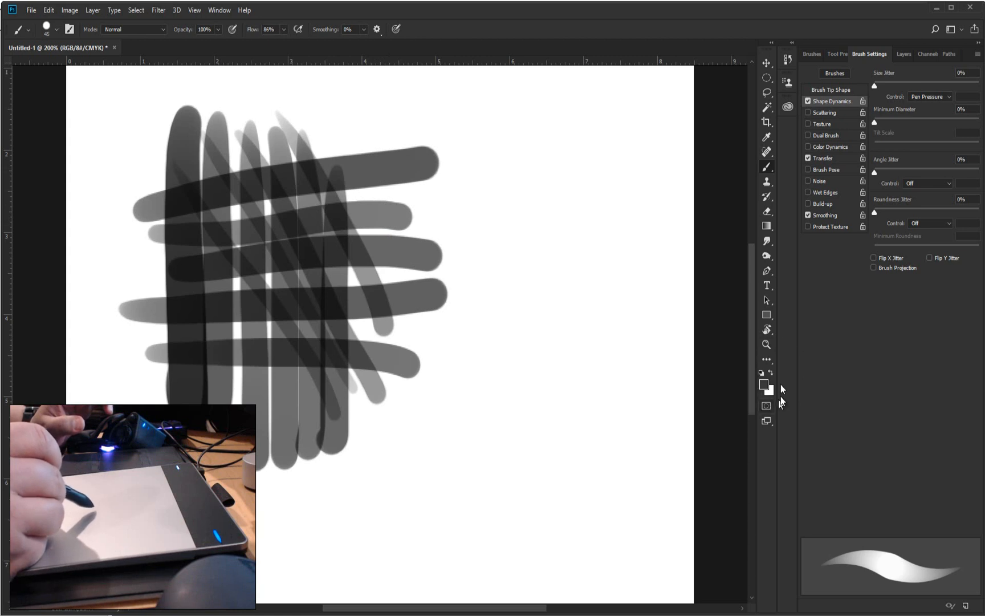
key(alt)
drag(226, 220, 459, 533)
mouse_move(163, 197)
mouse_down()
mouse_move(260, 352)
mouse_move(257, 341)
mouse_up()
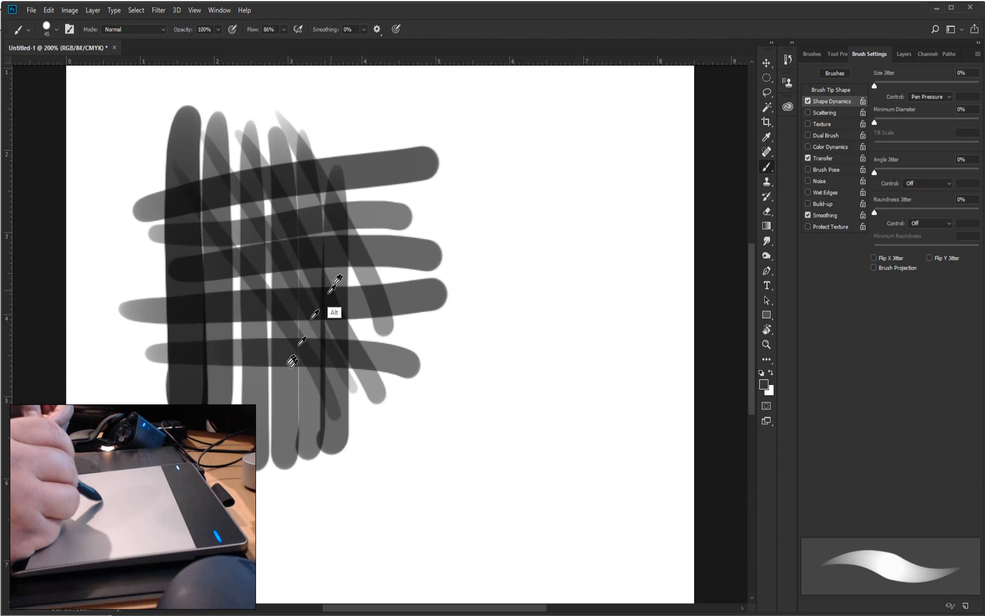
mouse_move(301, 129)
mouse_down()
mouse_move(236, 183)
mouse_move(242, 191)
mouse_up()
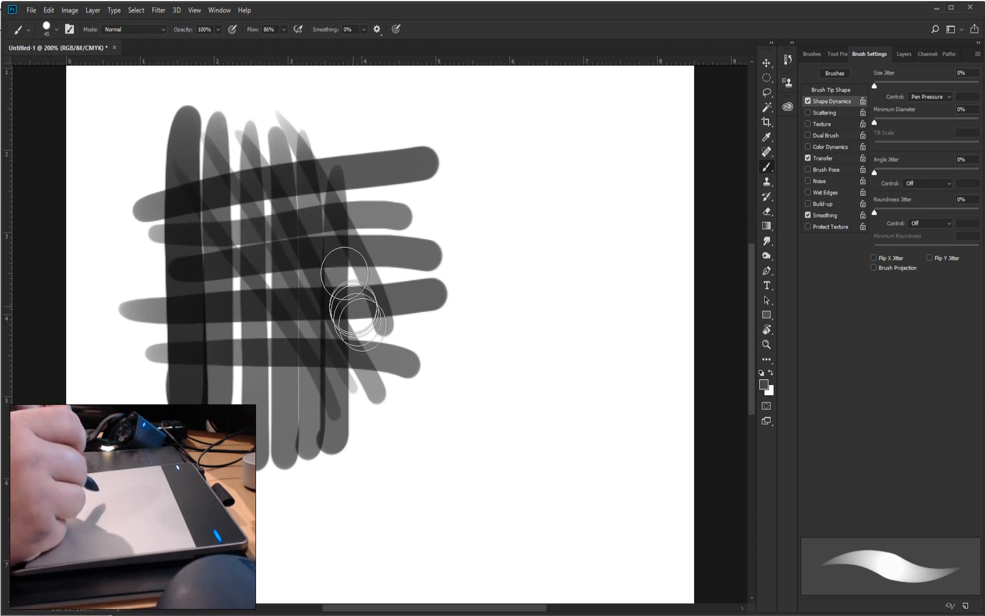
drag(390, 197, 395, 209)
Paint three light diagonal strokes and one crossing stroke in the sampled grey beside the crosshatch.
drag(563, 183, 399, 349)
drag(580, 225, 419, 399)
drag(537, 301, 402, 477)
drag(444, 213, 497, 417)
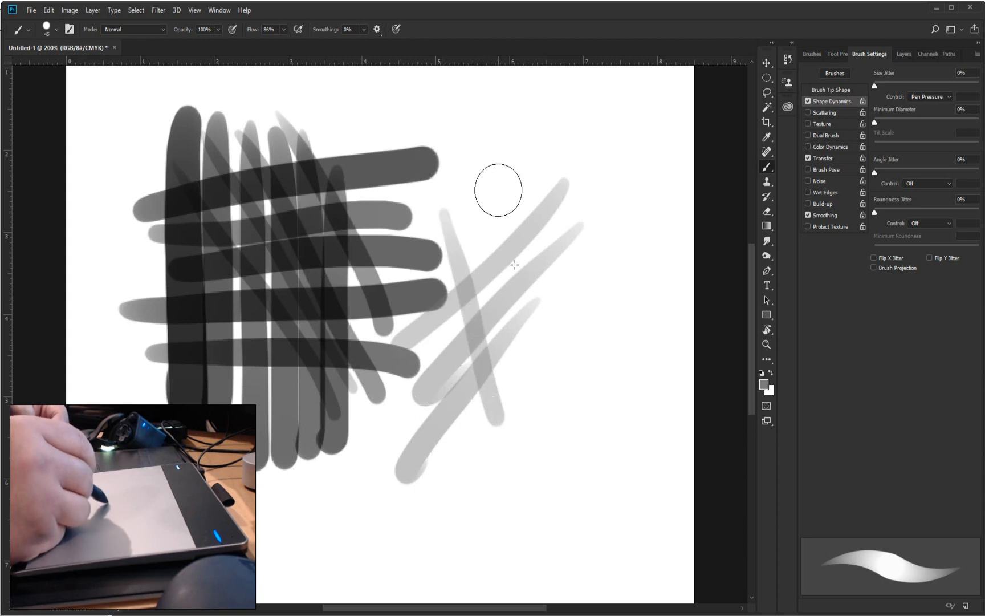
Layer wide, overlapping near-vertical strokes in the sampled grey across the canvas's right side to build up tone.
drag(498, 191, 532, 370)
drag(546, 163, 560, 347)
drag(563, 237, 585, 372)
drag(564, 180, 610, 362)
drag(622, 190, 650, 359)
mouse_move(631, 174)
mouse_down()
mouse_move(656, 383)
mouse_move(629, 357)
mouse_up()
drag(530, 185, 572, 315)
drag(492, 184, 514, 337)
mouse_move(469, 207)
mouse_down()
mouse_move(492, 301)
mouse_move(534, 336)
mouse_up()
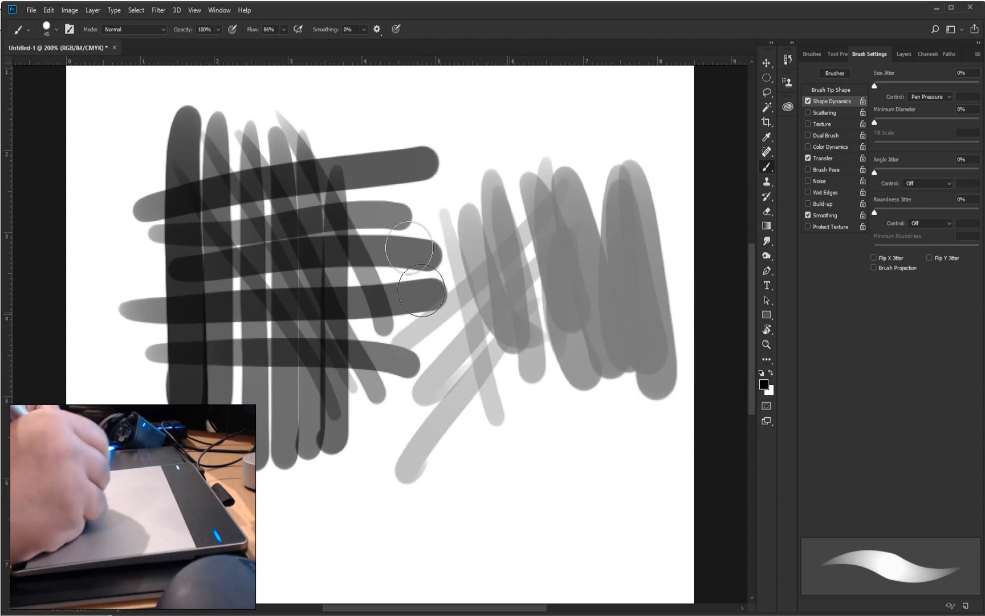
Paint dark, overlapping strokes with black as the foreground colour between the crosshatch and the grey strokes, blending the two areas.
drag(468, 166, 459, 388)
drag(528, 128, 491, 398)
drag(546, 165, 515, 412)
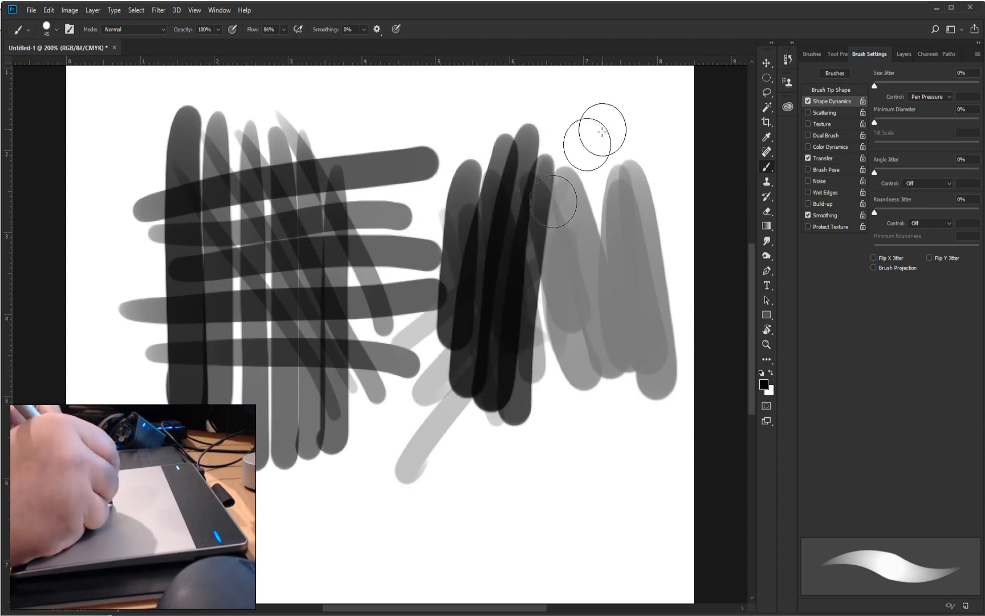
drag(598, 134, 542, 383)
drag(412, 169, 437, 351)
drag(397, 124, 422, 391)
drag(448, 149, 441, 378)
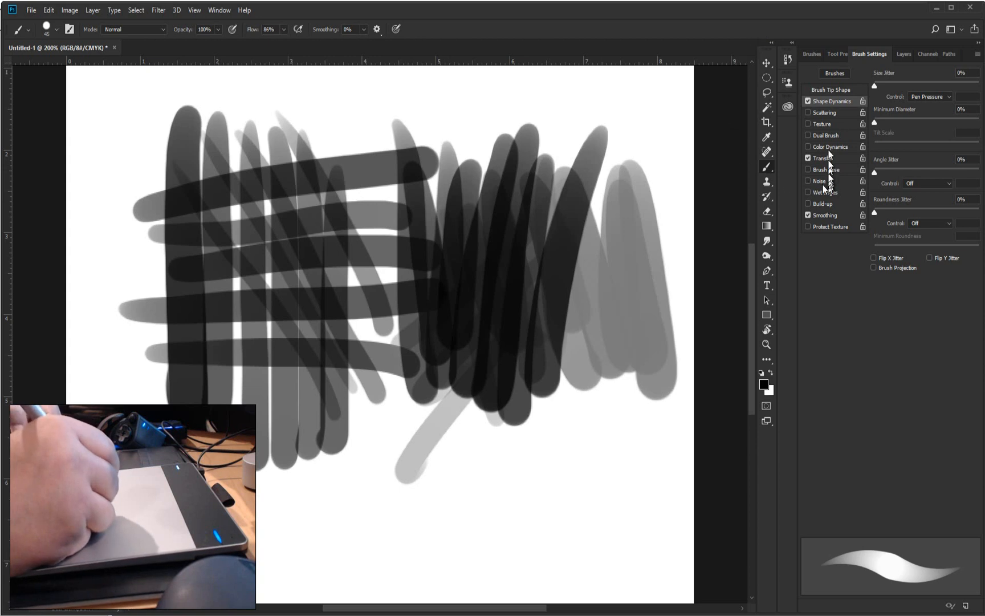
Turn off the brush's Transfer option and paint solid black strokes over the crosshatch and along the canvas's left edge.
click(808, 159)
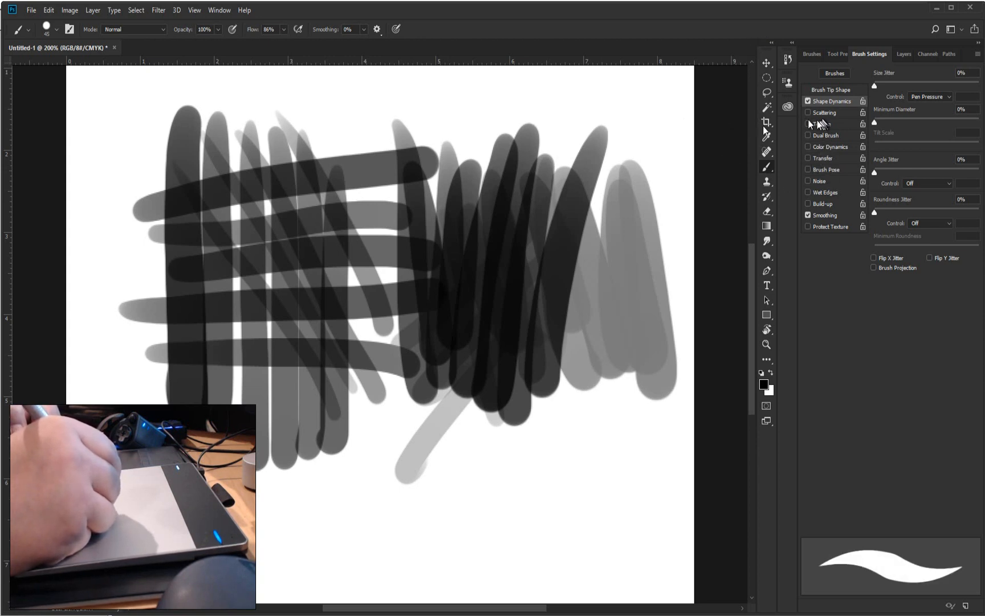
drag(473, 135, 473, 241)
drag(488, 119, 481, 220)
drag(606, 119, 290, 137)
drag(216, 116, 315, 309)
mouse_move(79, 172)
mouse_down()
mouse_move(142, 297)
mouse_move(120, 297)
mouse_up()
drag(78, 270, 124, 374)
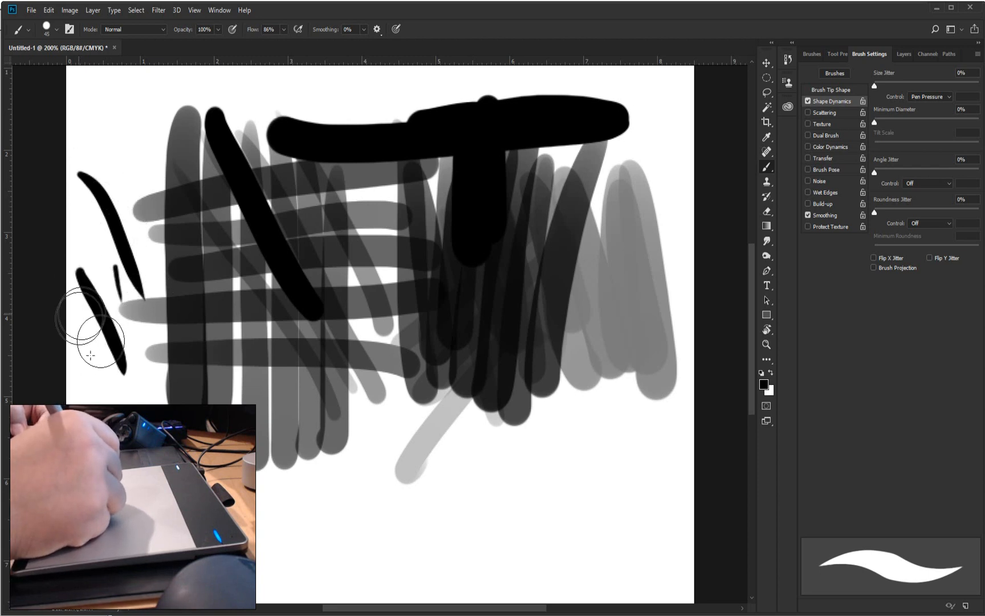
drag(258, 453, 278, 485)
drag(378, 443, 406, 474)
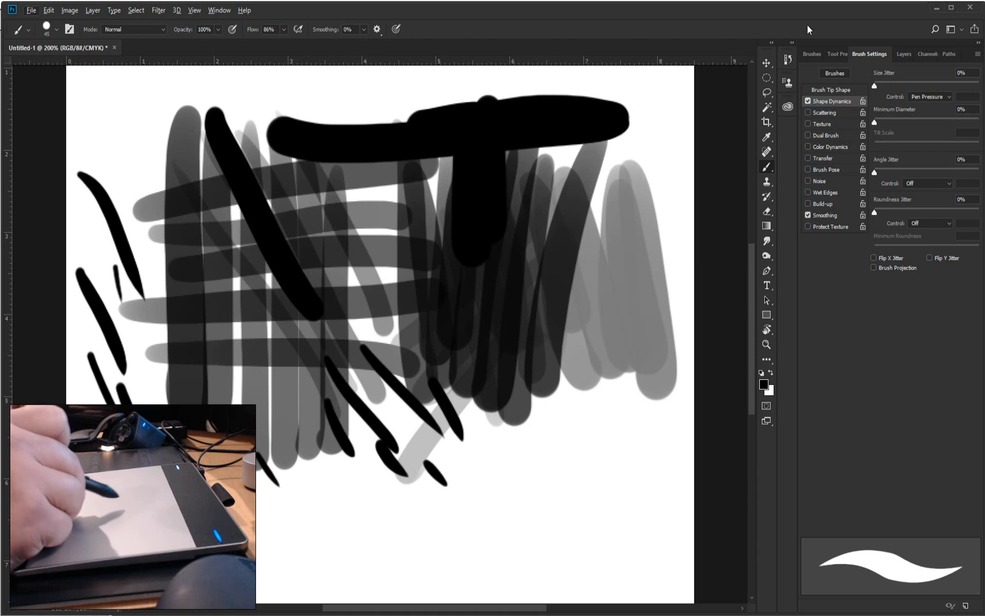
Sample white from the canvas and paint curved and diagonal white strokes across the crosshatch and dark areas.
alt+click(313, 172)
alt+click(91, 119)
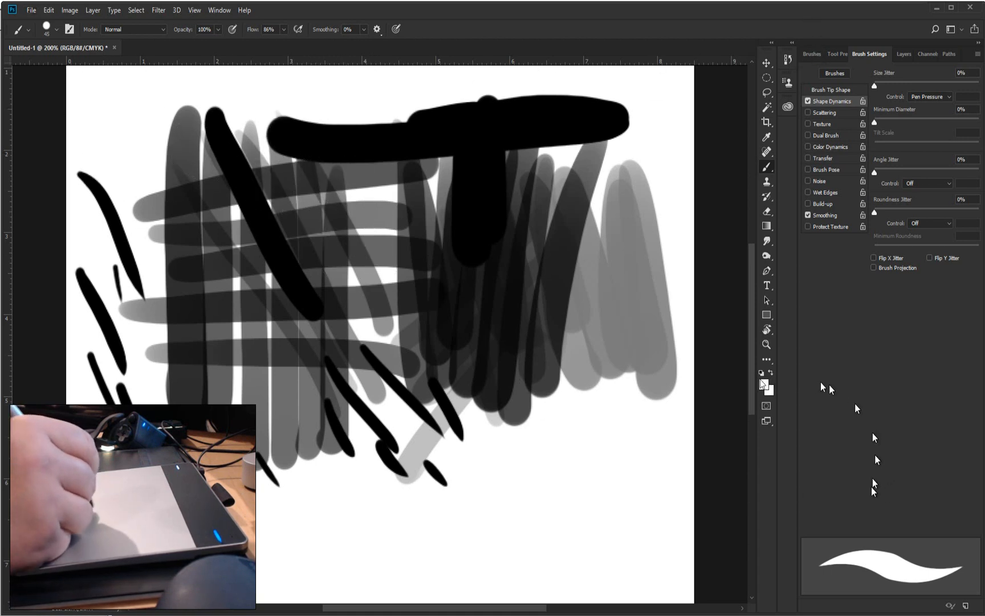
drag(353, 123, 142, 320)
mouse_move(422, 206)
mouse_down()
mouse_move(353, 326)
mouse_move(419, 362)
mouse_up()
drag(489, 275, 480, 376)
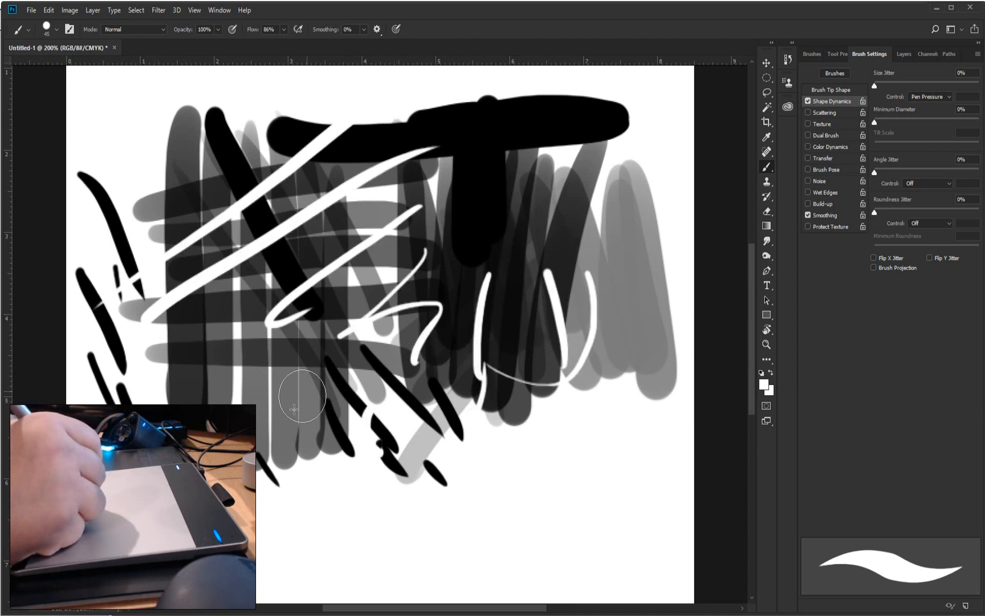
drag(489, 232, 449, 210)
drag(450, 180, 473, 248)
drag(317, 310, 407, 313)
drag(398, 255, 388, 282)
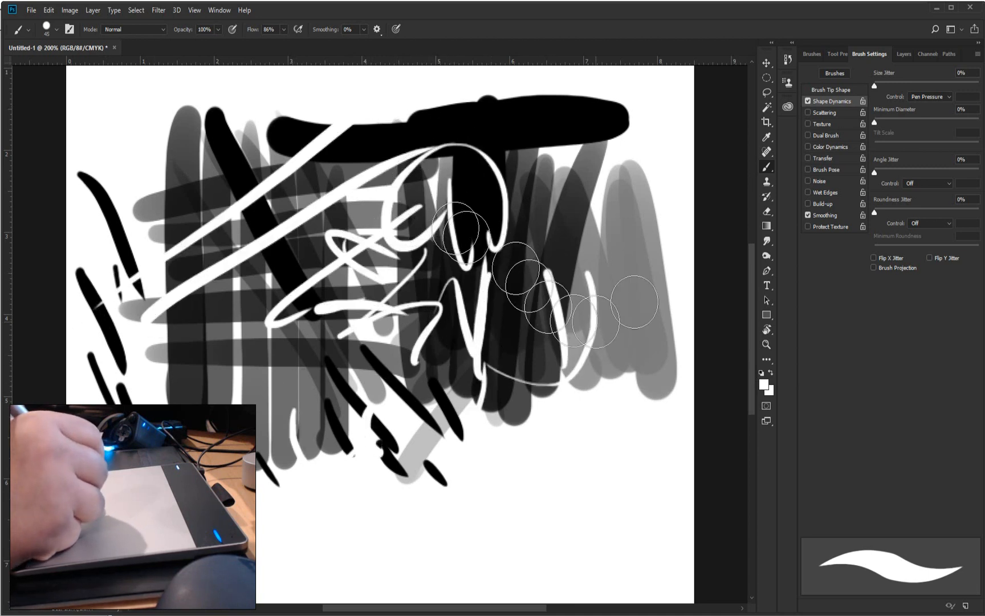
Add thin white diagonal hatching over the lower-left part of the crosshatch.
drag(270, 380, 219, 323)
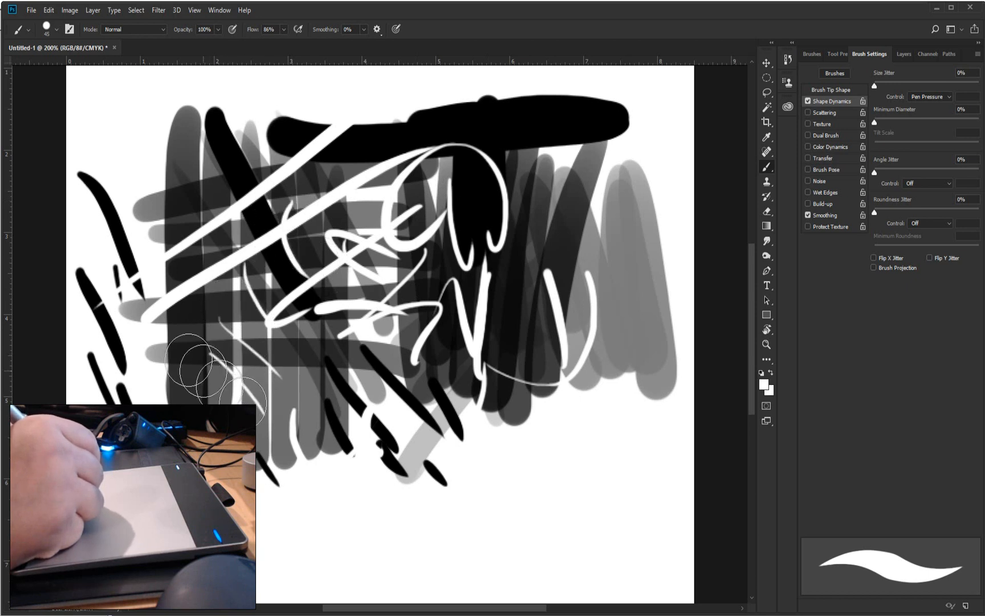
drag(195, 389, 213, 403)
drag(180, 333, 245, 395)
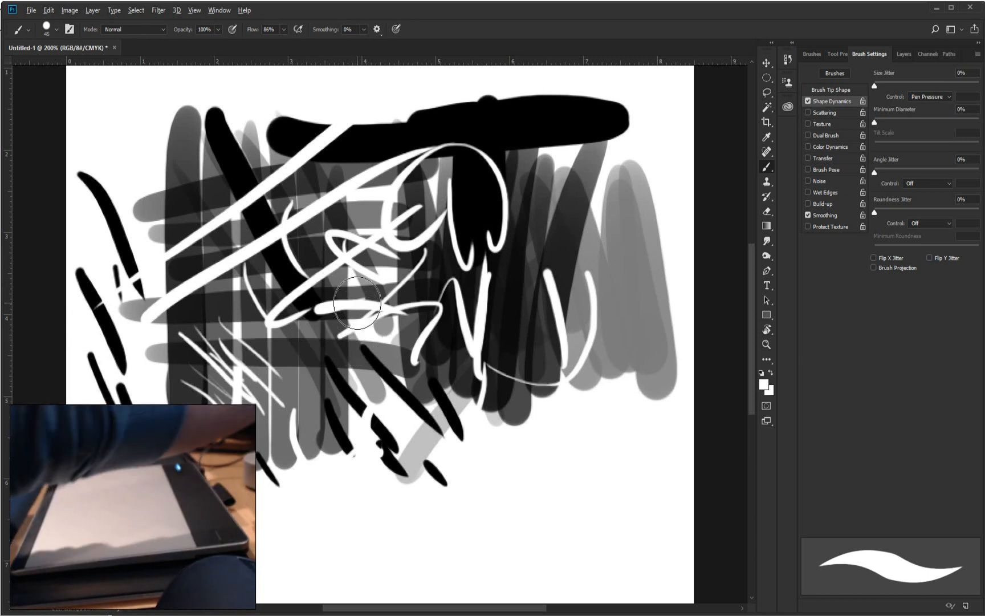
Fill the canvas with white, turn the brush's Transfer option back on, and reset the colours to default black and white.
key(ctrl+BackSpace)
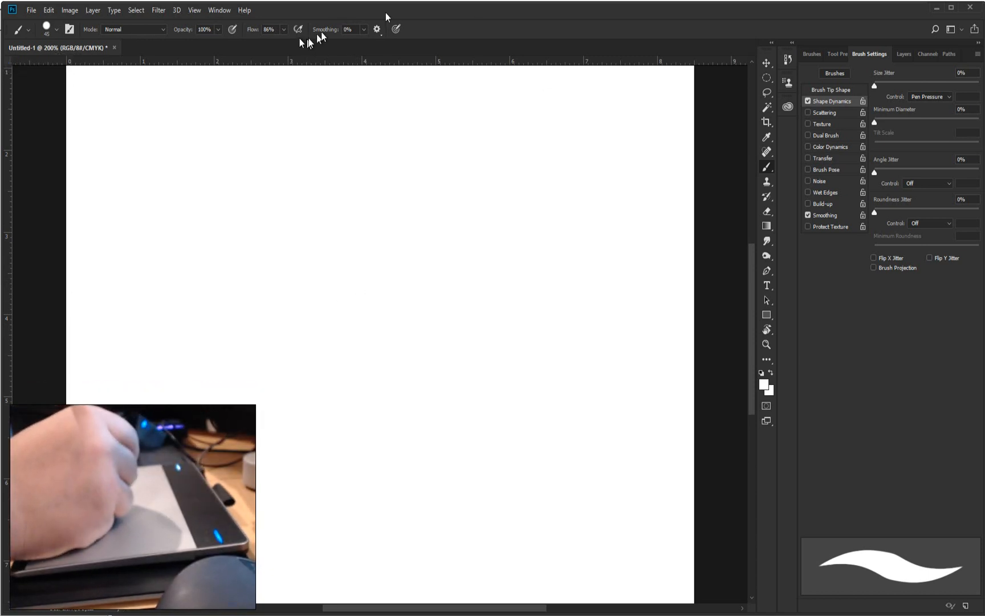
click(824, 158)
click(762, 372)
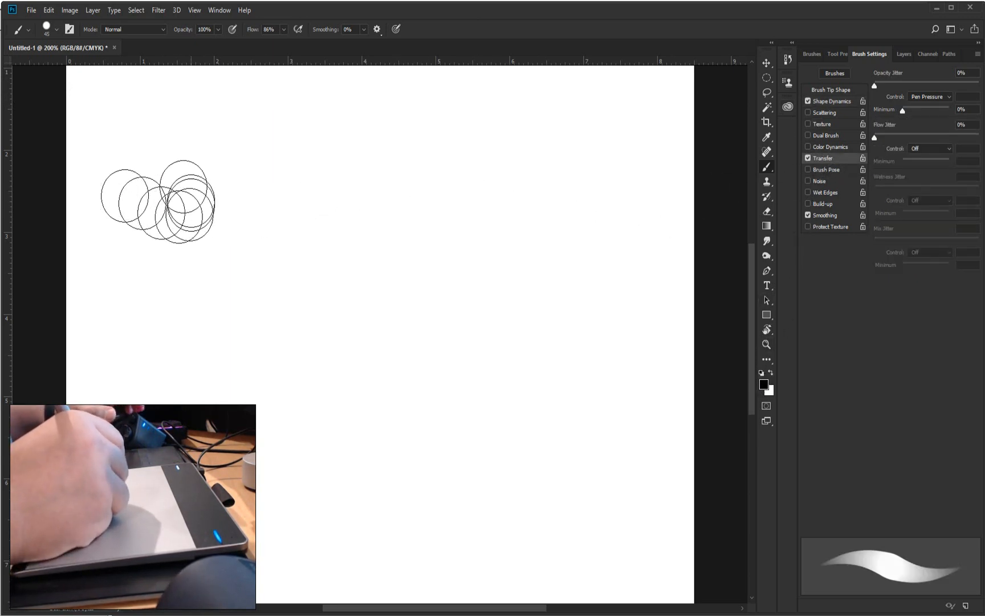
Paint long grey strokes and a row of short overlapping ones at the canvas's left side, varying the pen pressure.
drag(182, 145, 215, 332)
drag(137, 134, 182, 350)
drag(121, 195, 153, 331)
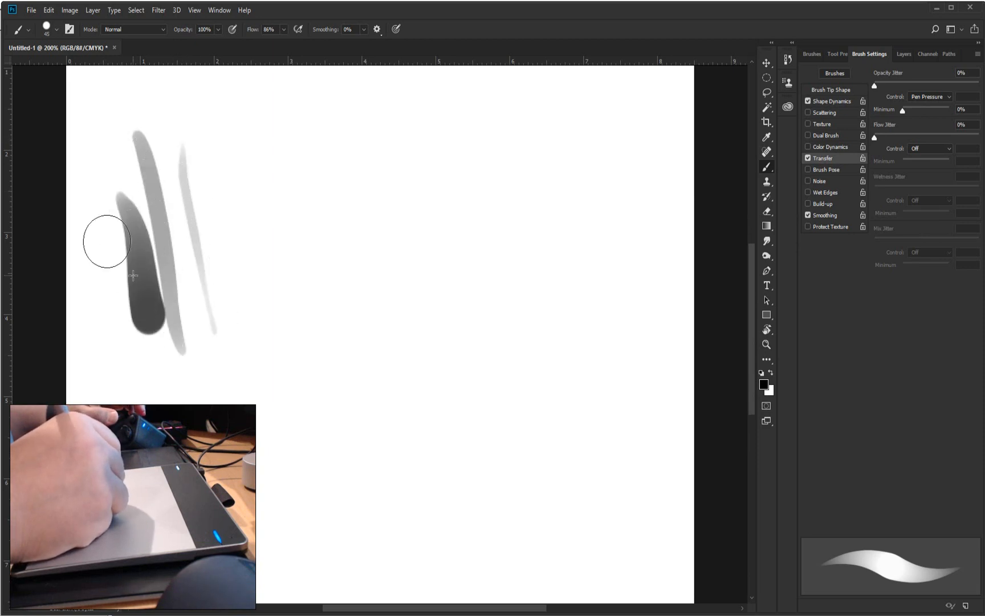
drag(98, 210, 115, 323)
mouse_move(91, 362)
mouse_down()
mouse_move(101, 391)
mouse_move(164, 398)
mouse_up()
mouse_move(156, 346)
mouse_down()
mouse_move(197, 397)
mouse_move(215, 398)
mouse_up()
drag(189, 341, 220, 391)
drag(200, 298, 235, 394)
drag(212, 319, 253, 379)
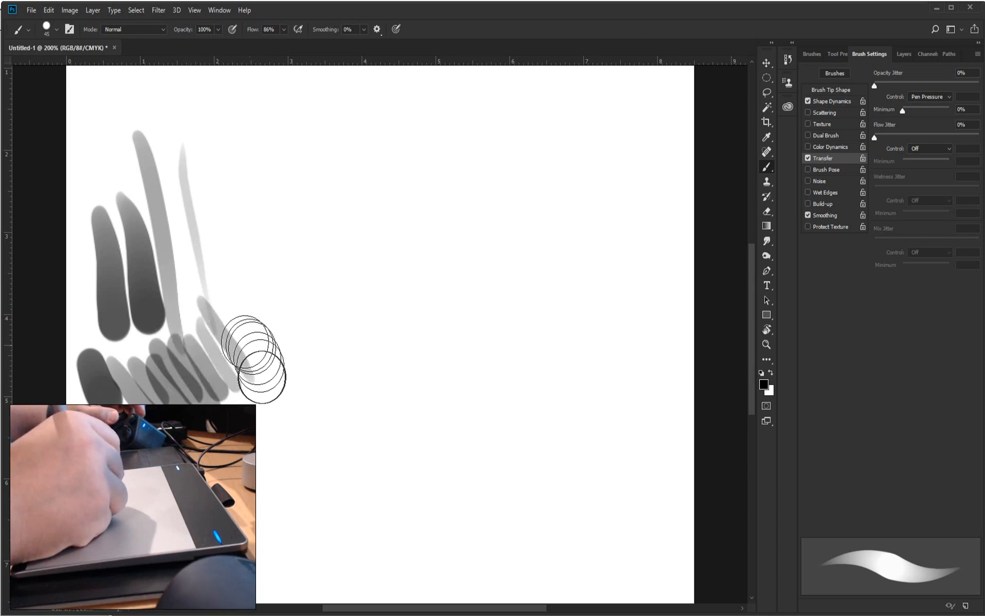
Undo all the grey pressure test strokes to leave a blank canvas.
key(ctrl+z)
key(ctrl+z)
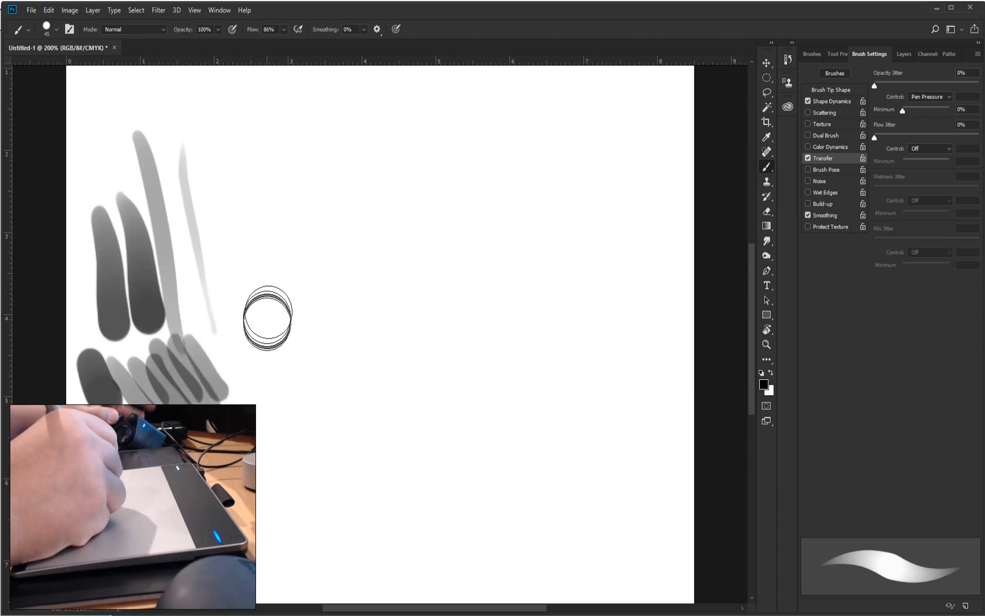
key(ctrl+z)
key(ctrl+z)
key(ctrl+z)
key(ctrl+z)
key(ctrl+z)
key(ctrl+z)
key(ctrl+z)
key(ctrl+z)
key(ctrl+z)
key(ctrl+z)
key(ctrl+z)
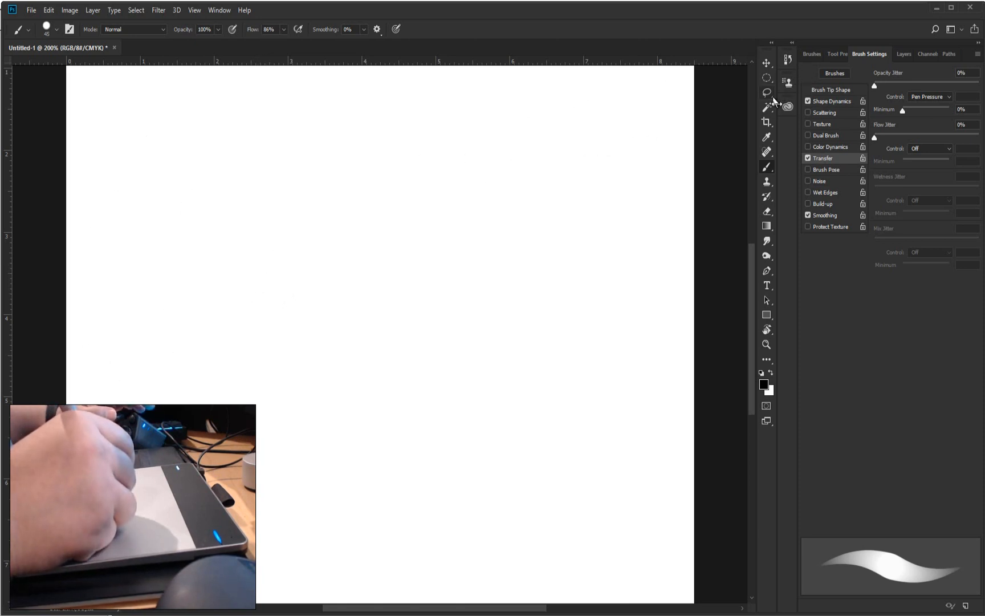
Enable Scattering for the brush, controlled by Pen Pressure, with Scatter at 917%.
click(820, 111)
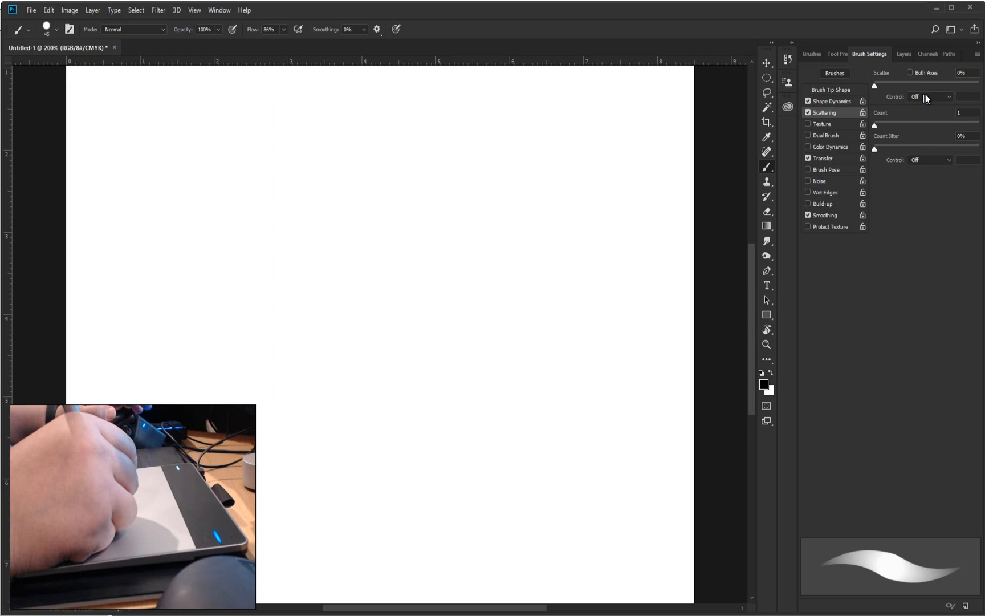
click(941, 97)
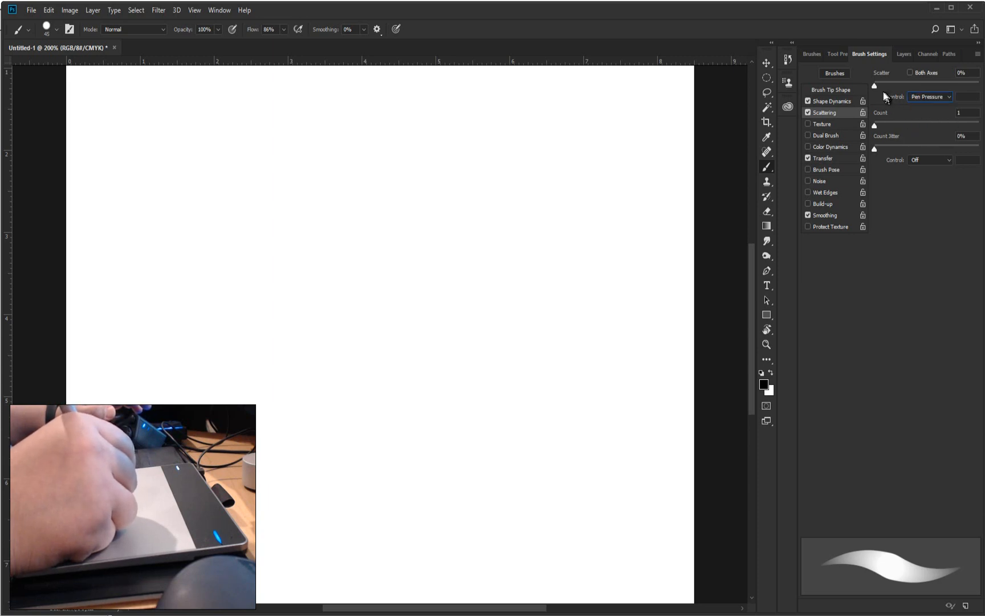
drag(877, 84, 970, 85)
Paint scattered diagonal strokes across the canvas, from broad, firmer-pressure clusters to thin, light-pressure trails.
mouse_move(171, 254)
mouse_down()
mouse_move(278, 328)
mouse_move(330, 399)
mouse_up()
drag(365, 210, 441, 303)
drag(524, 210, 547, 277)
drag(440, 150, 522, 285)
drag(432, 179, 519, 279)
mouse_move(522, 117)
mouse_down()
mouse_move(609, 226)
mouse_move(593, 230)
mouse_up()
drag(514, 169, 584, 287)
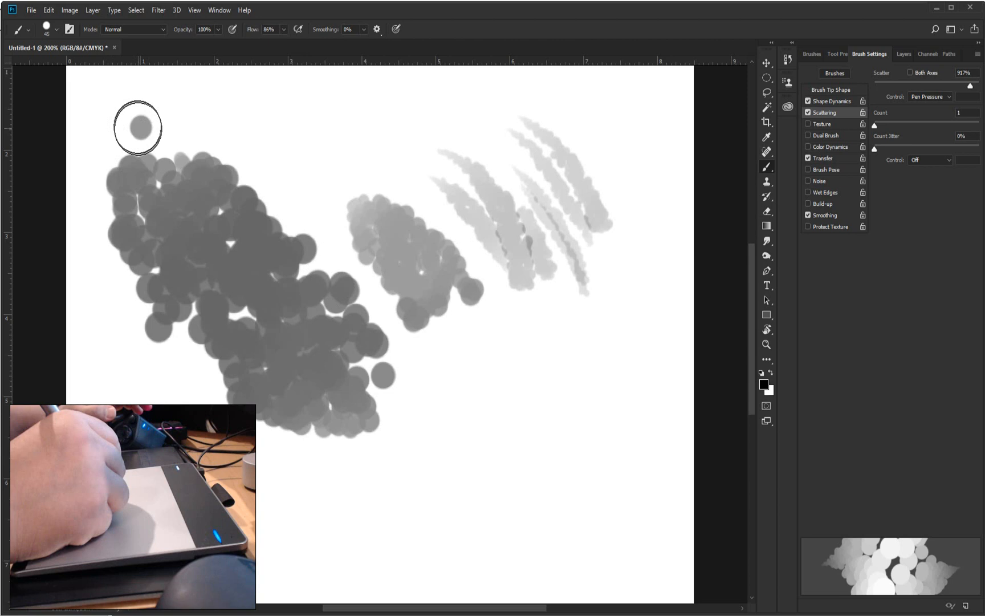
Cover most of the canvas with heavy scattered black dabs and layer lighter-pressure grey ones in its lower-right area.
mouse_move(583, 153)
mouse_down()
mouse_move(528, 158)
mouse_move(239, 367)
mouse_move(329, 516)
mouse_move(570, 547)
mouse_up()
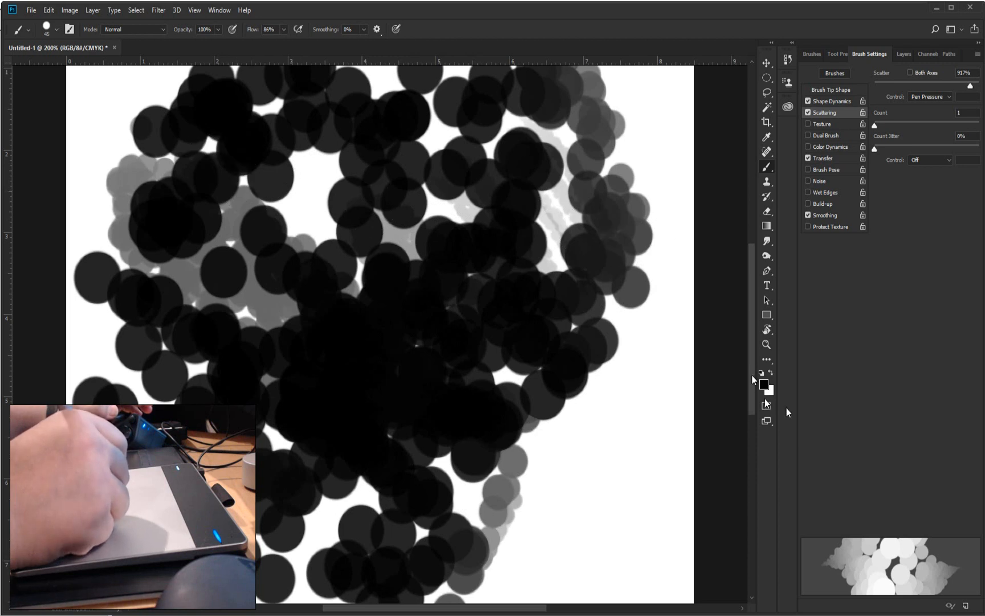
mouse_move(525, 394)
mouse_down()
mouse_move(627, 536)
mouse_move(593, 524)
mouse_up()
drag(518, 476, 607, 576)
drag(563, 432, 623, 506)
drag(615, 377, 650, 484)
drag(605, 331, 655, 478)
drag(599, 370, 634, 482)
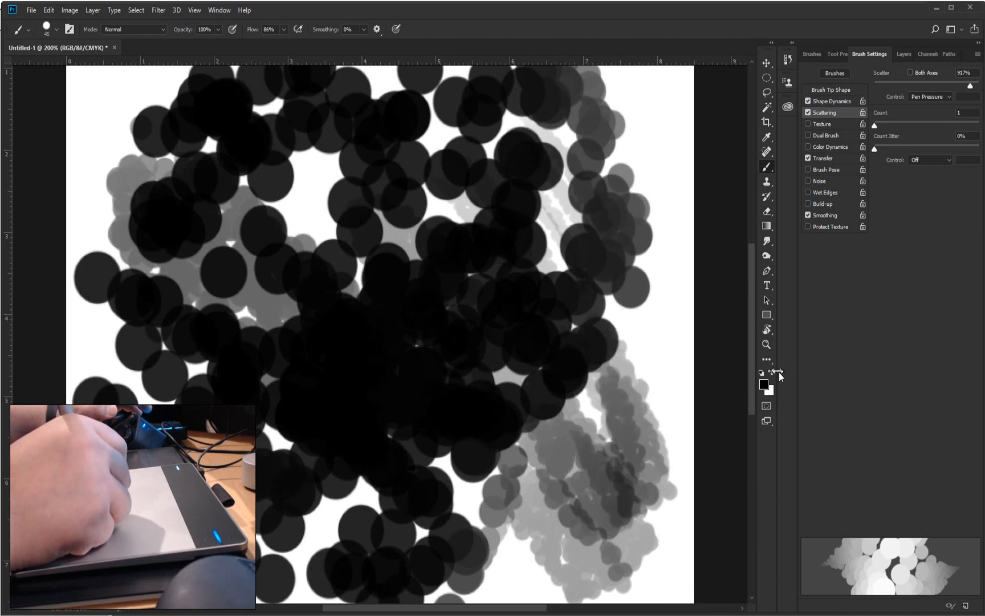
Scatter white dabs over the dark areas, and layer a horizontal band of scattered dabs in black across the canvas's middle.
mouse_move(103, 97)
mouse_down()
mouse_move(163, 203)
mouse_move(418, 434)
mouse_move(502, 276)
mouse_up()
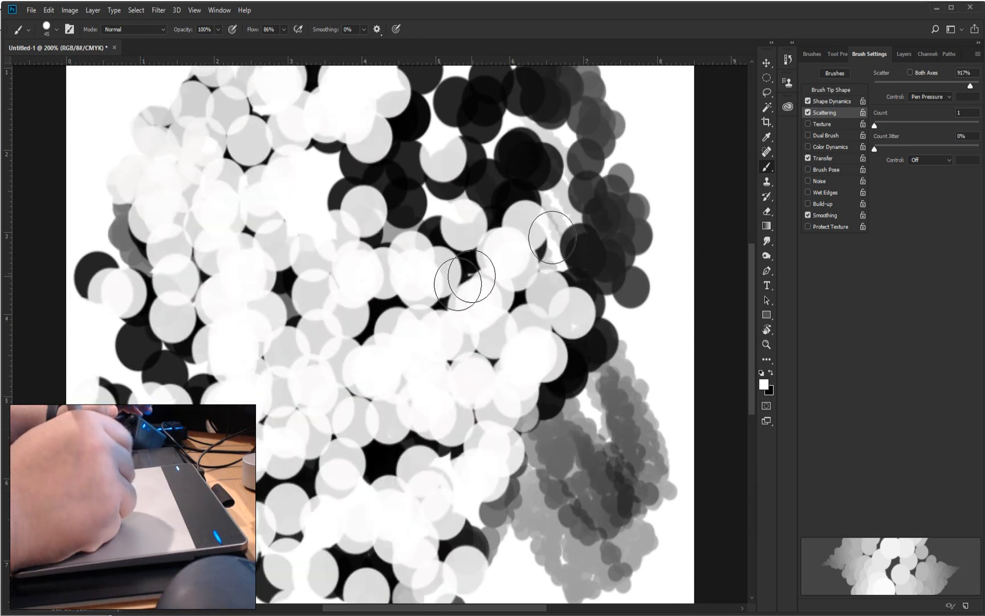
drag(654, 106, 473, 403)
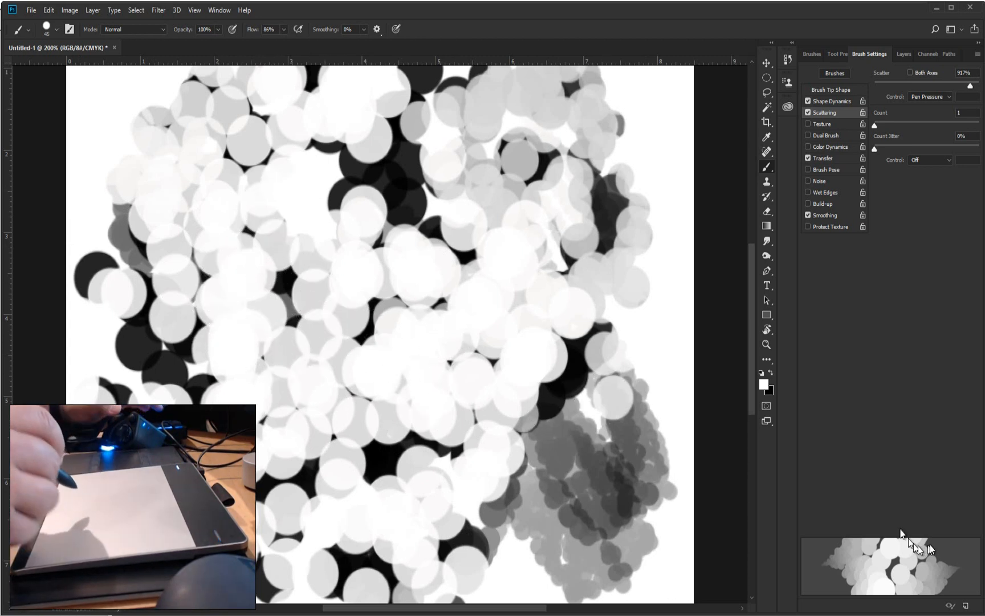
key(x)
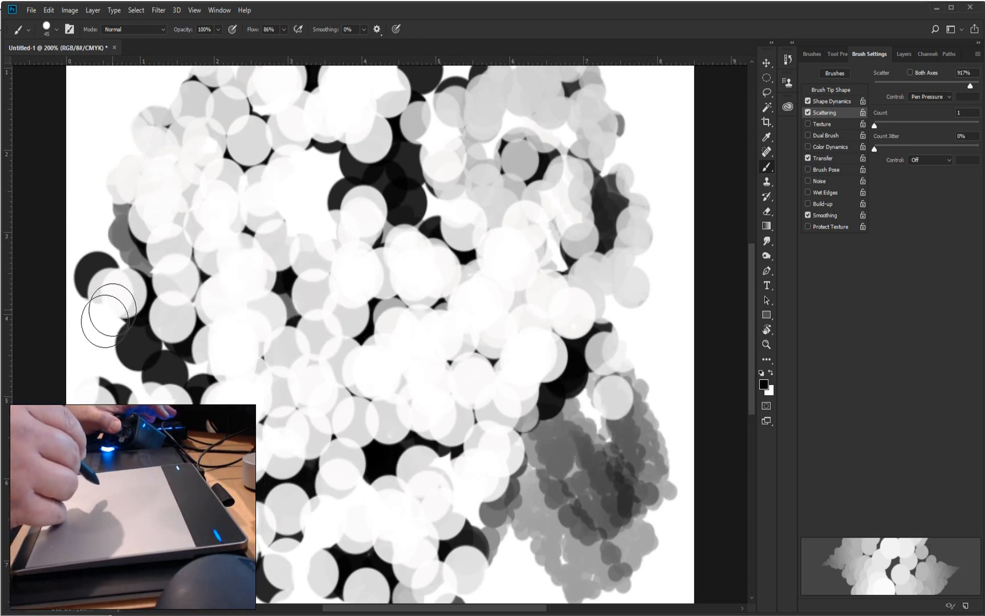
mouse_move(160, 331)
mouse_down()
mouse_move(671, 322)
mouse_move(730, 331)
mouse_move(587, 317)
mouse_move(66, 322)
mouse_up()
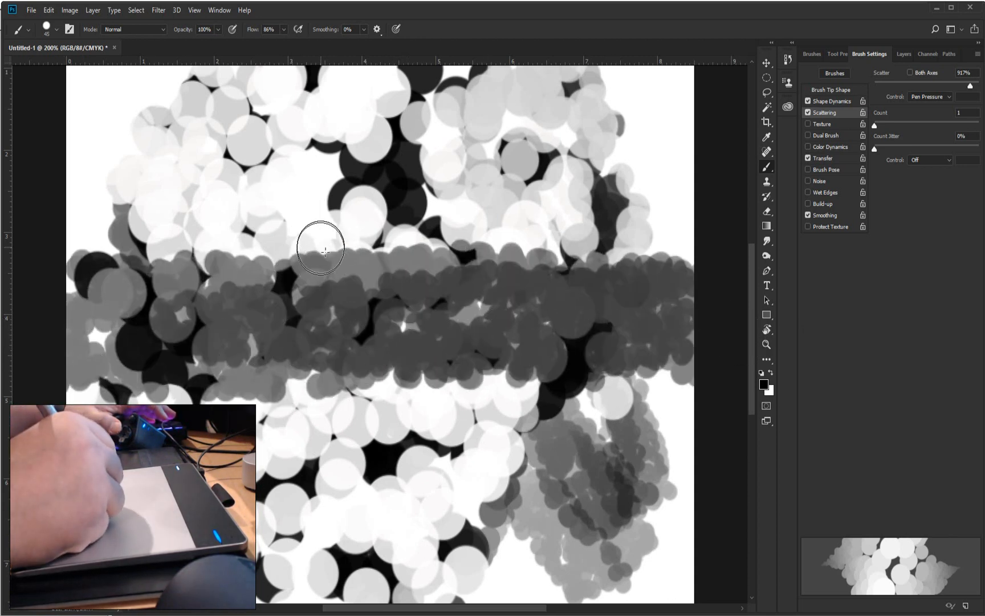
drag(408, 241, 487, 374)
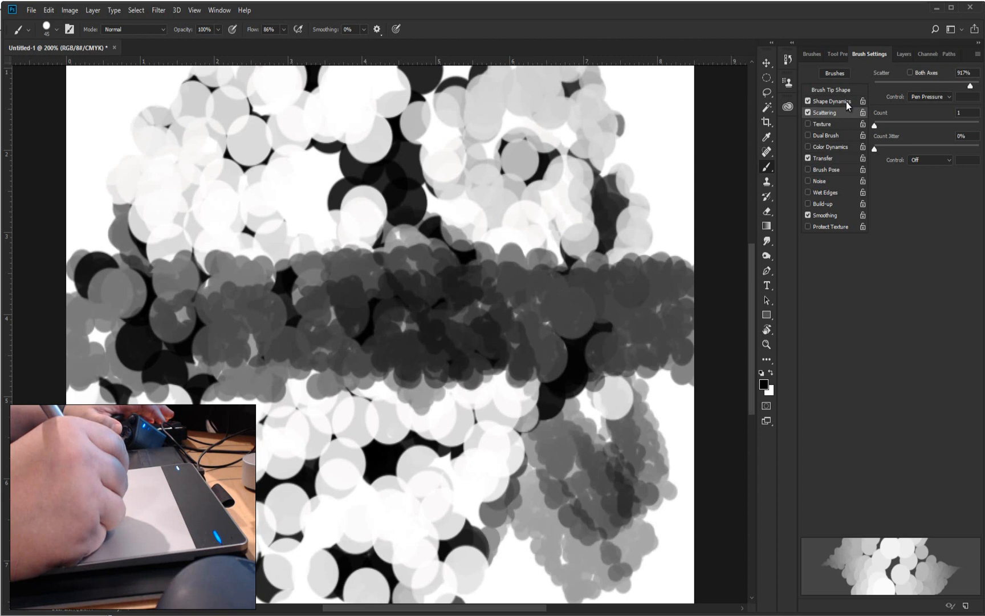
Turn off Scattering and paint smooth, semi-transparent looping strokes over the scattered dabs.
click(808, 113)
mouse_move(588, 171)
mouse_down()
mouse_move(477, 141)
mouse_move(305, 217)
mouse_up()
mouse_move(191, 134)
mouse_down()
mouse_move(296, 171)
mouse_move(328, 363)
mouse_move(424, 586)
mouse_up()
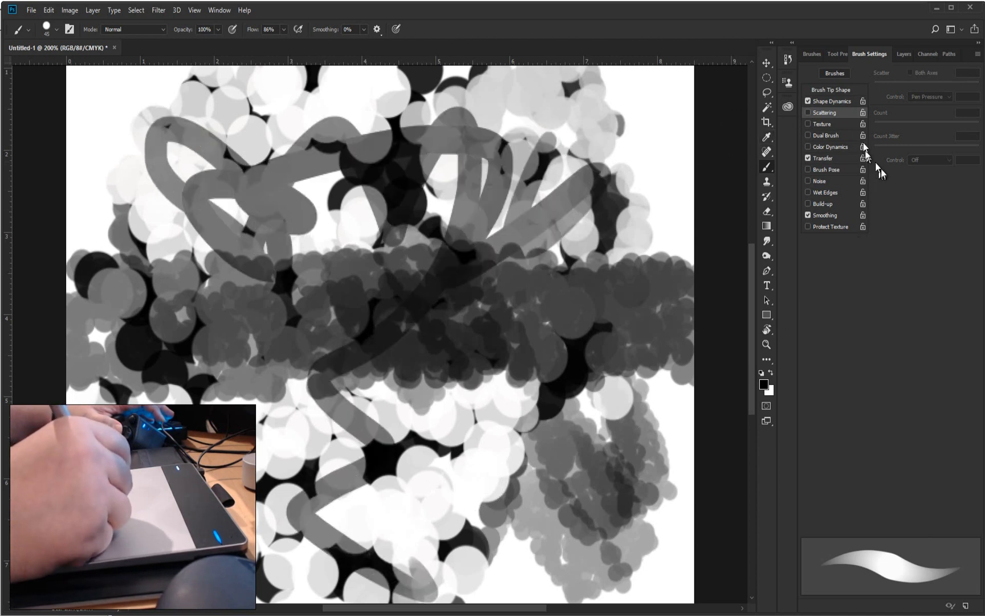
Paint solid black curves and strokes across the canvas with Transfer turned off, and re-enable Transfer.
click(808, 158)
mouse_move(627, 111)
mouse_down()
mouse_move(583, 231)
mouse_move(308, 171)
mouse_up()
drag(413, 398, 422, 406)
mouse_move(174, 250)
mouse_down()
mouse_move(194, 404)
mouse_move(484, 321)
mouse_move(569, 419)
mouse_move(524, 150)
mouse_up()
drag(596, 132, 631, 329)
drag(679, 142, 613, 389)
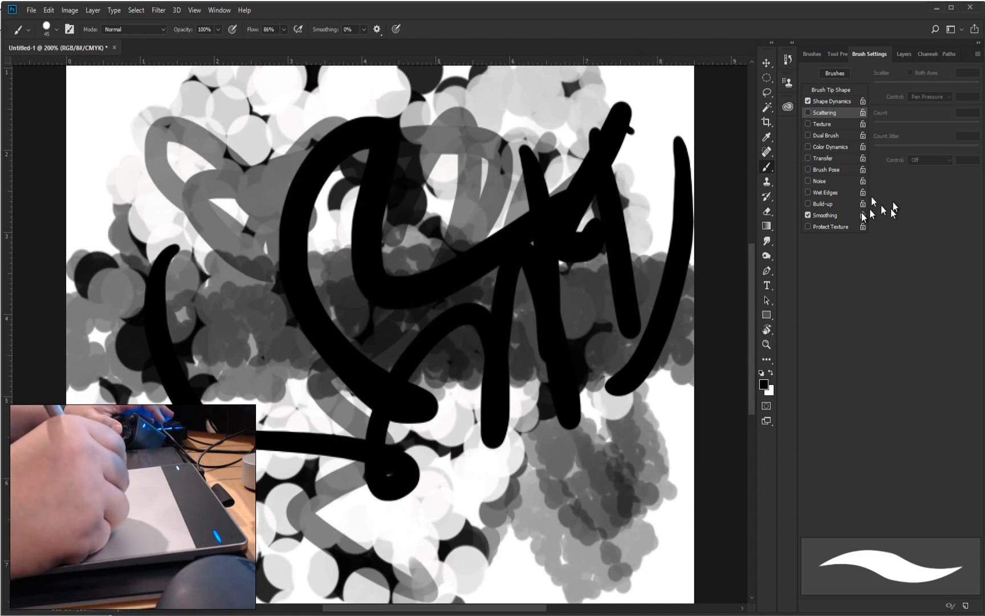
click(807, 158)
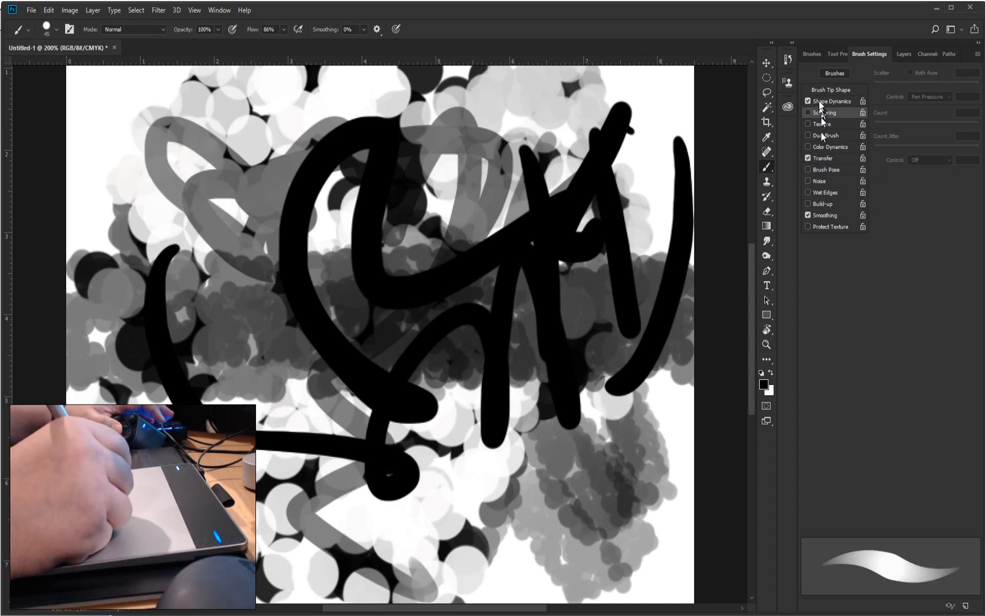